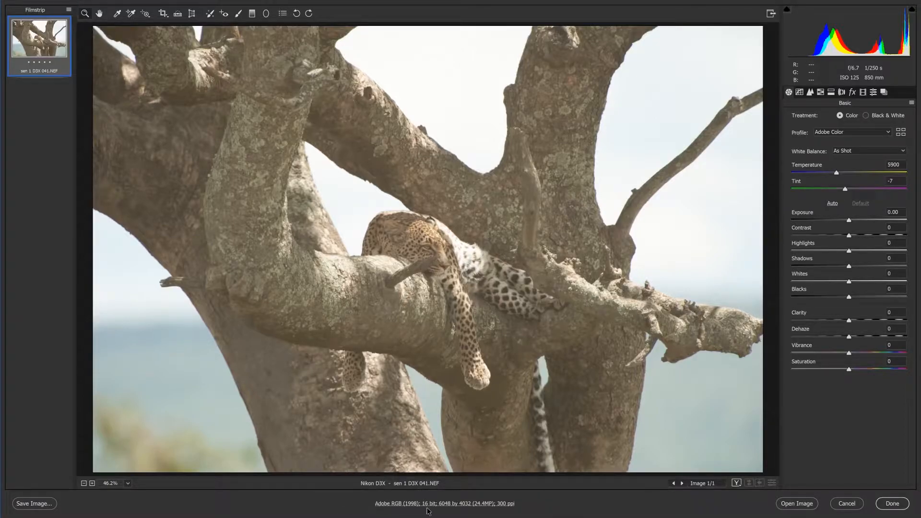
# Set the workflow colour depth to 16 Bits/Channel and accept the workflow options
pyautogui.click(468, 504)
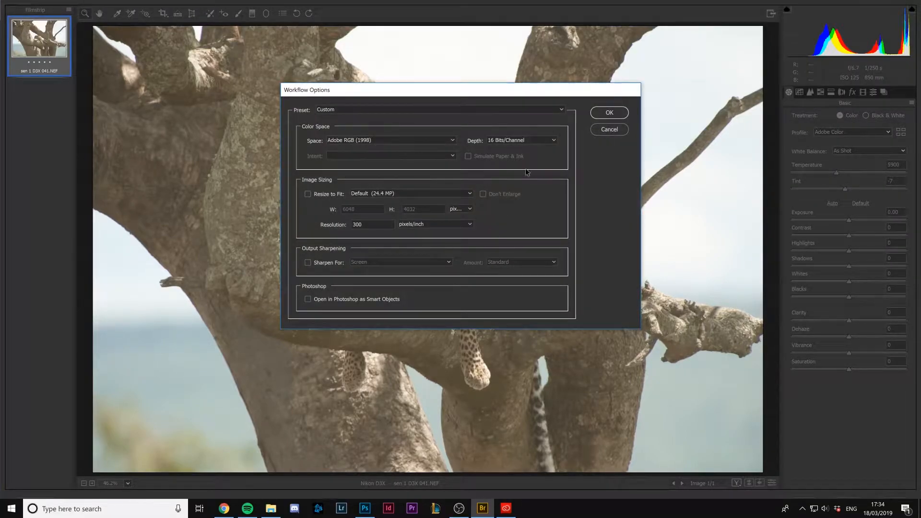
pyautogui.click(511, 142)
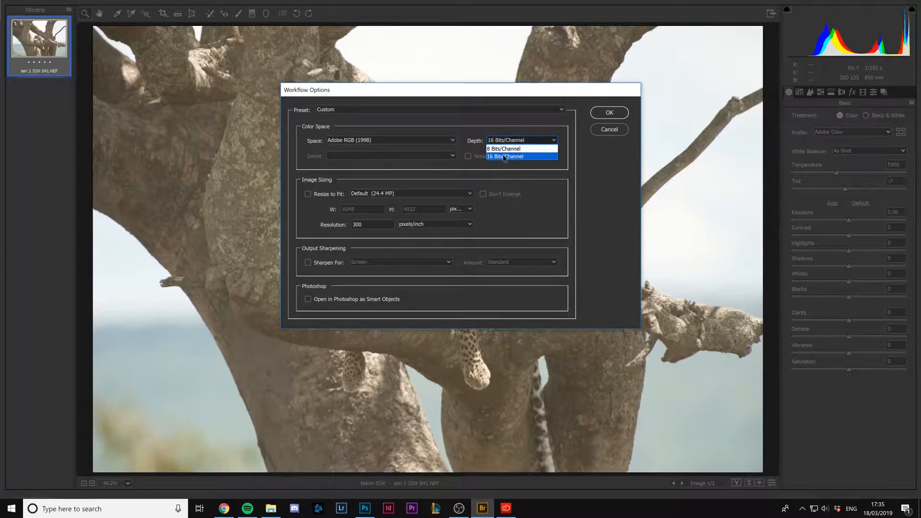
pyautogui.click(505, 157)
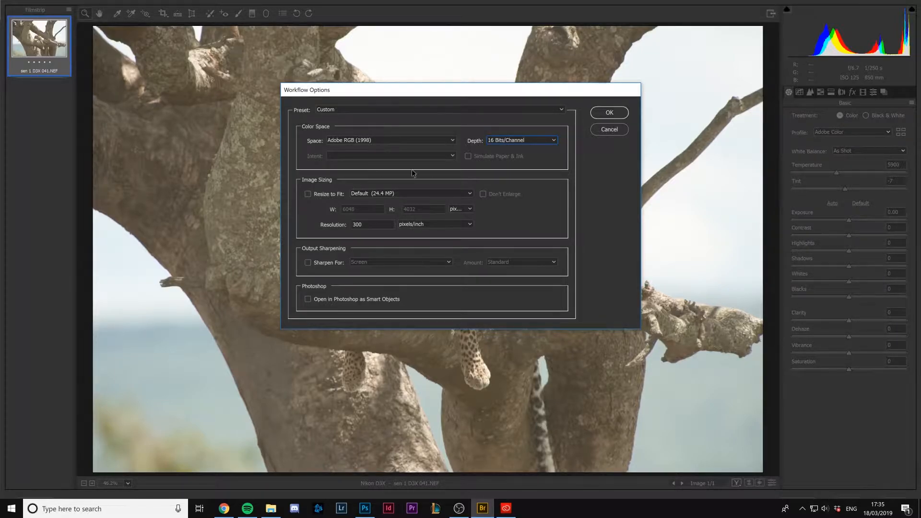
pyautogui.click(617, 116)
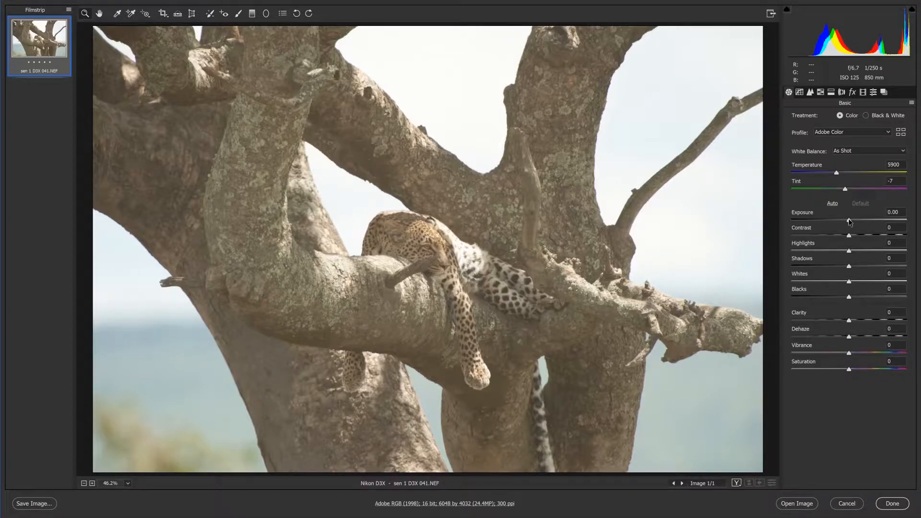
# Darken the overexposed leopard photo by setting the Exposure to -0.75
pyautogui.moveTo(850, 221); pyautogui.dragTo(844, 221)
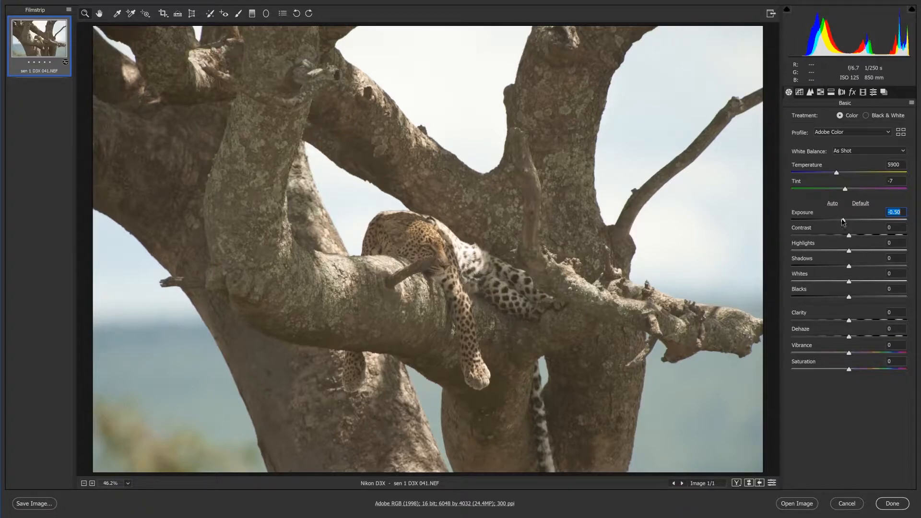
pyautogui.moveTo(844, 221); pyautogui.dragTo(839, 221)
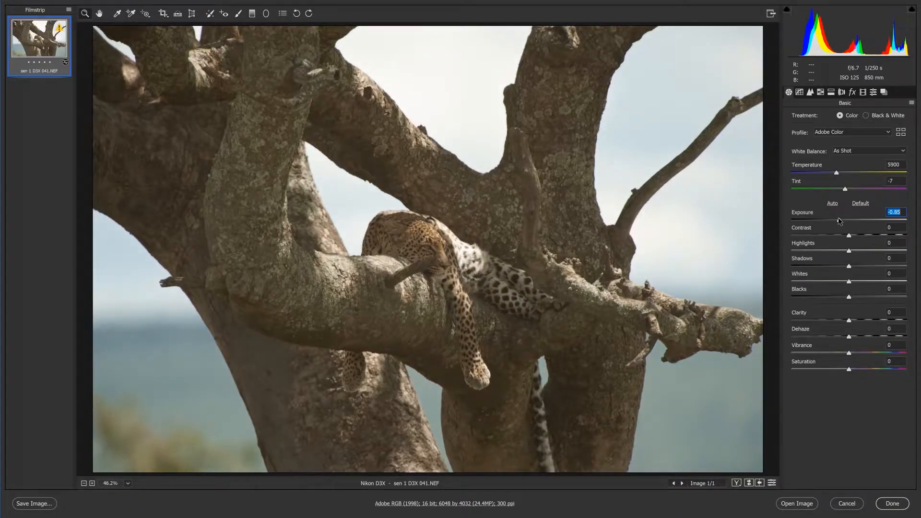
pyautogui.moveTo(839, 218); pyautogui.dragTo(838, 220)
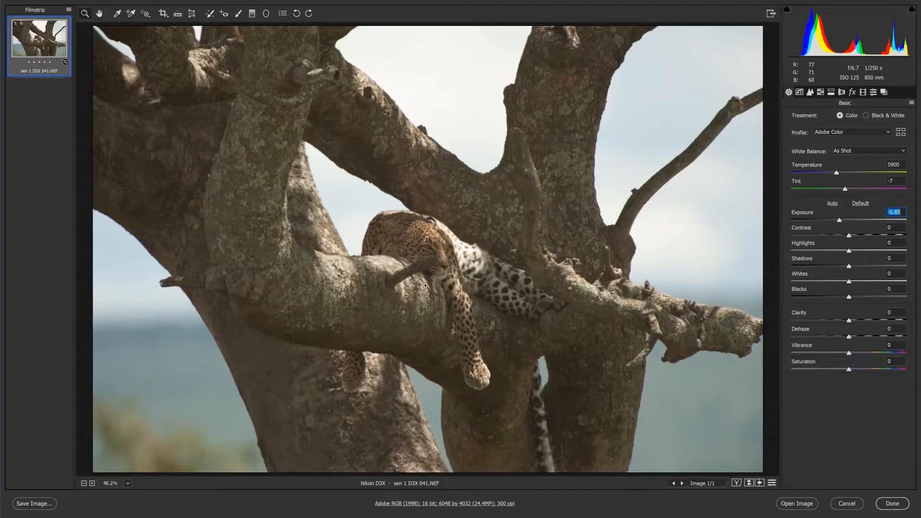
pyautogui.moveTo(839, 222); pyautogui.dragTo(840, 222)
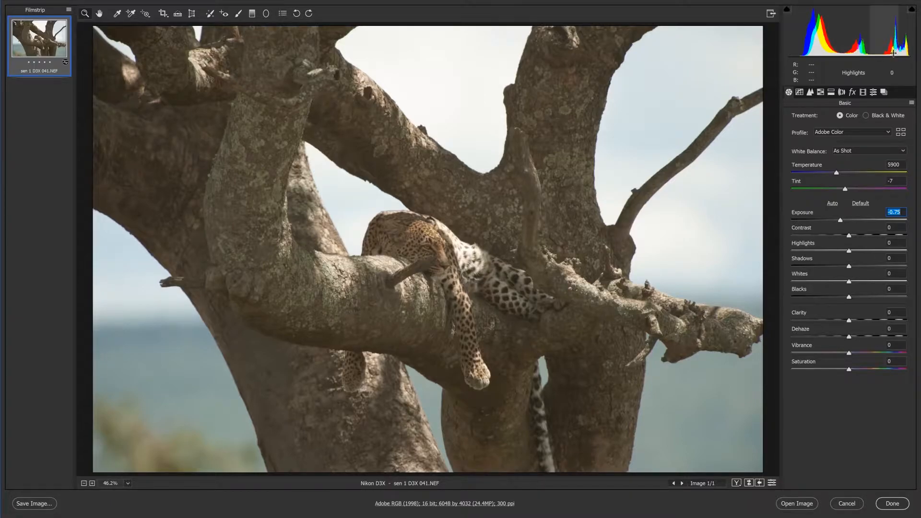
# Warm the white balance by setting the Temperature to 6200 and the Tint to -2
pyautogui.moveTo(836, 171); pyautogui.dragTo(839, 172)
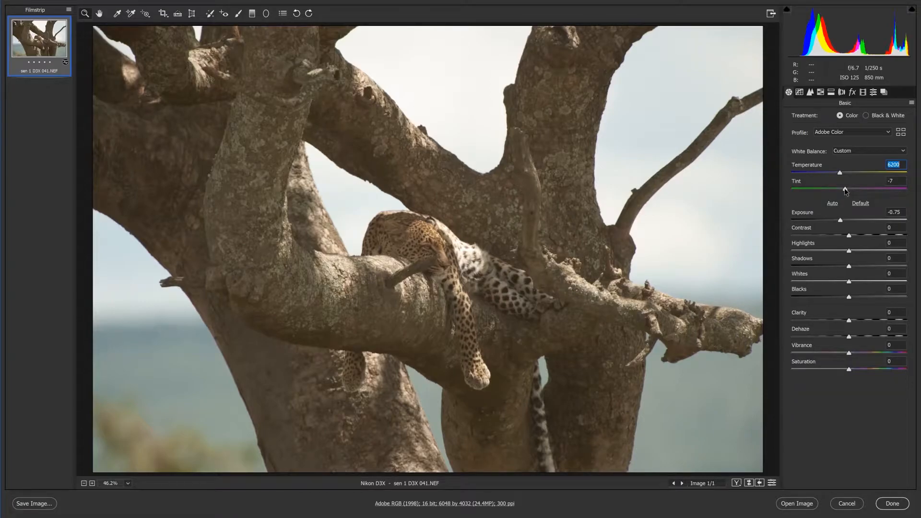
pyautogui.press('Tab')
pyautogui.moveTo(847, 192)
pyautogui.mouseDown()
pyautogui.moveTo(818, 190)
pyautogui.moveTo(882, 188)
pyautogui.moveTo(788, 186)
pyautogui.moveTo(850, 193)
pyautogui.mouseUp()
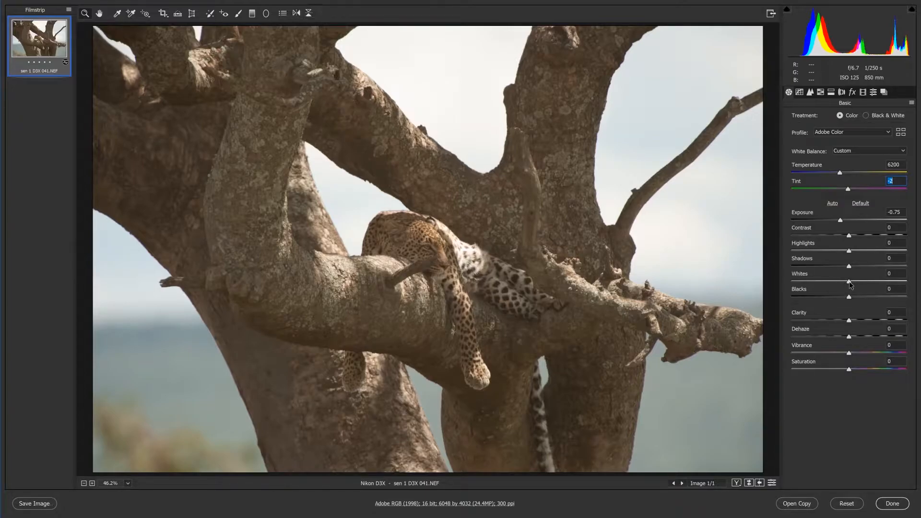
# Set the Whites to +18 and the Blacks to -55, judging both with the clipping preview
pyautogui.keyDown('alt'); pyautogui.click(849, 285); pyautogui.keyUp('alt')
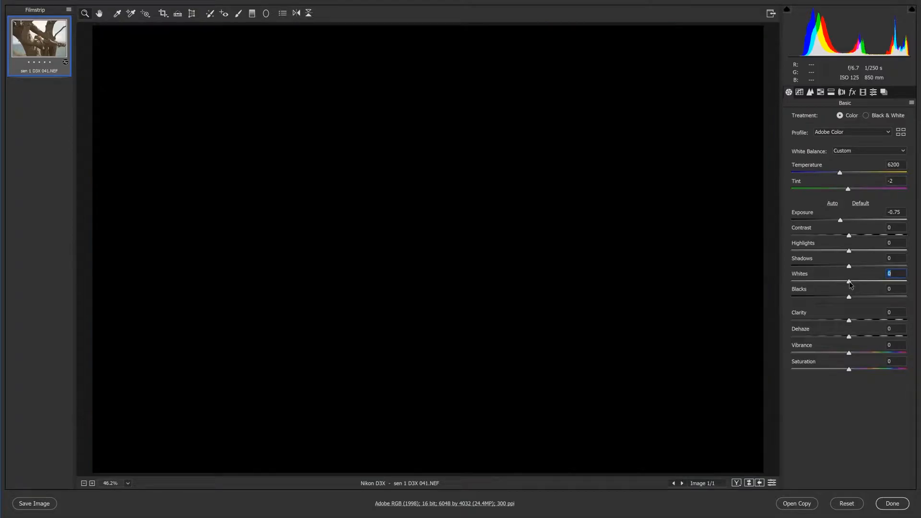
pyautogui.moveTo(849, 285)
pyautogui.mouseDown()
pyautogui.moveTo(904, 274)
pyautogui.moveTo(851, 271)
pyautogui.moveTo(861, 272)
pyautogui.mouseUp()
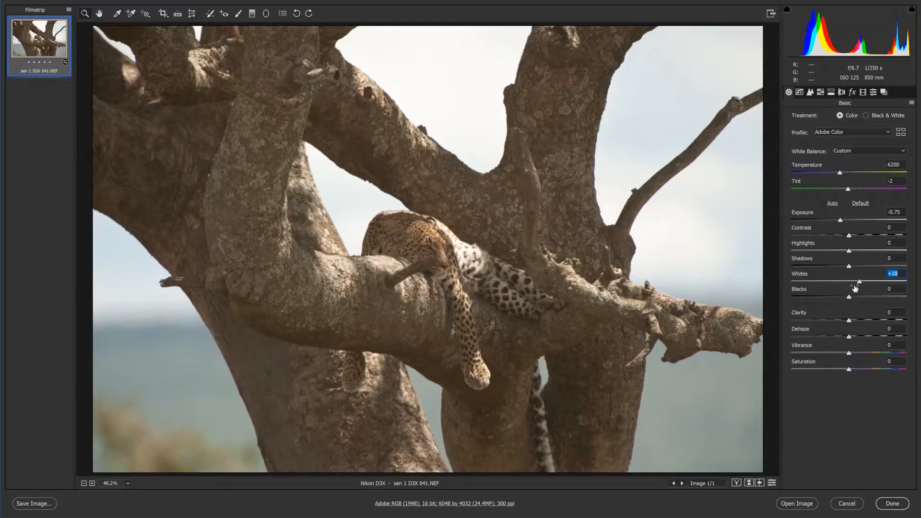
pyautogui.press('alt')
pyautogui.keyDown('alt'); pyautogui.click(850, 297); pyautogui.keyUp('alt')
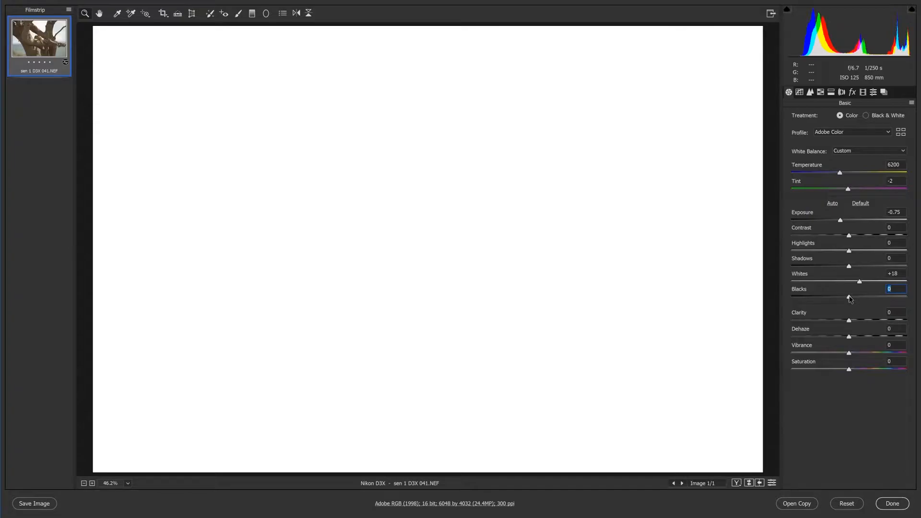
pyautogui.moveTo(850, 299); pyautogui.dragTo(793, 291)
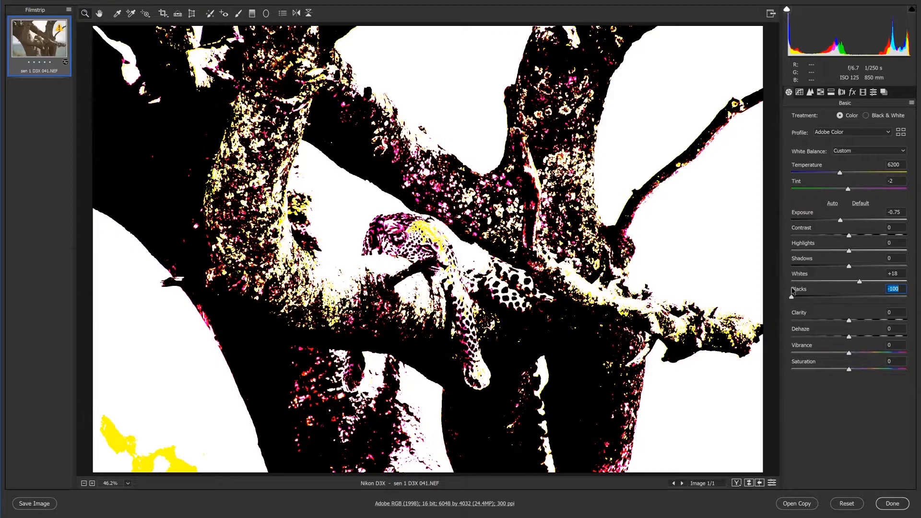
pyautogui.moveTo(793, 291); pyautogui.dragTo(792, 290)
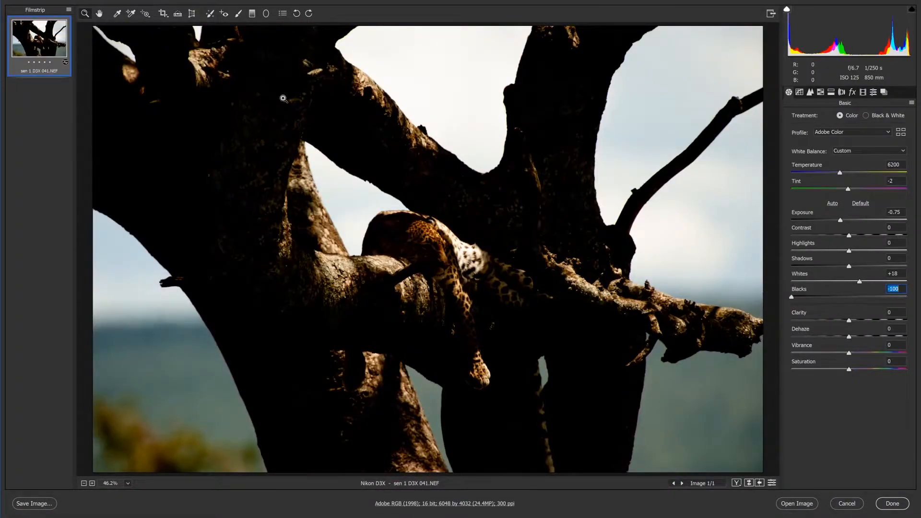
pyautogui.press('alt')
pyautogui.moveTo(791, 298); pyautogui.dragTo(820, 299)
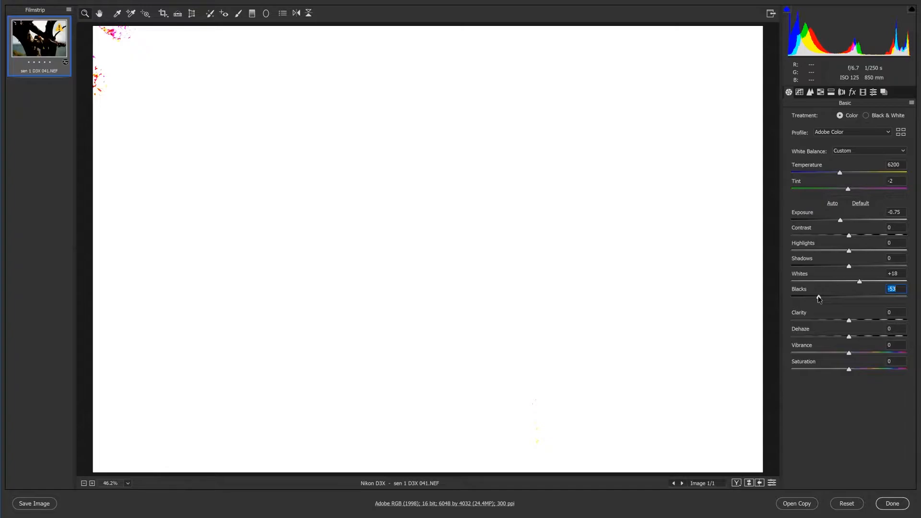
pyautogui.moveTo(819, 299); pyautogui.dragTo(818, 299)
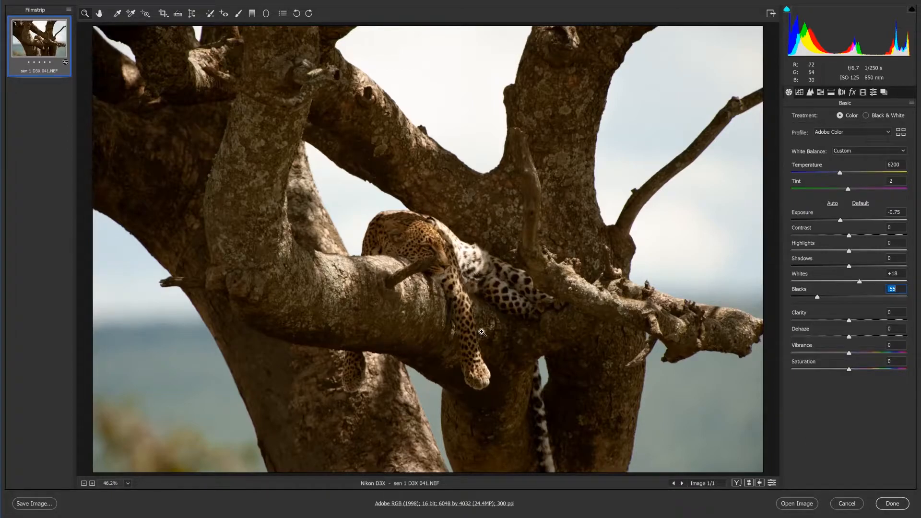
# Examine the leopard and the dark bark around it up close, and return to a view of the whole photo
pyautogui.click(494, 294)
pyautogui.click(506, 283)
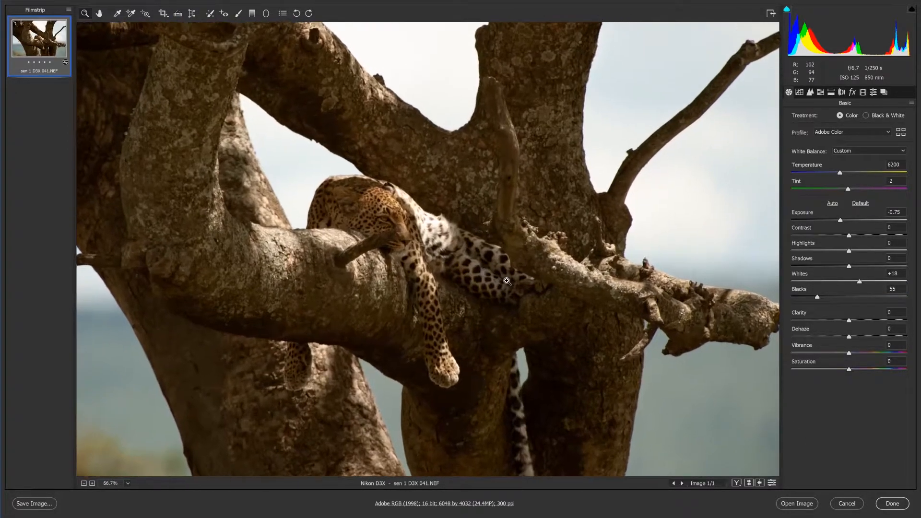
pyautogui.click(418, 264)
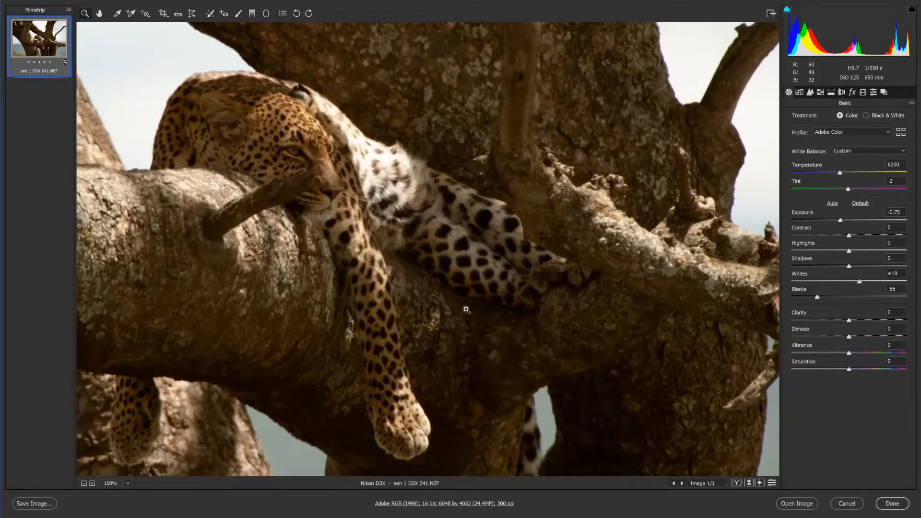
pyautogui.hotkey('ctrl', '-')
pyautogui.hotkey('ctrl', '-')
pyautogui.hotkey('ctrl', '-')
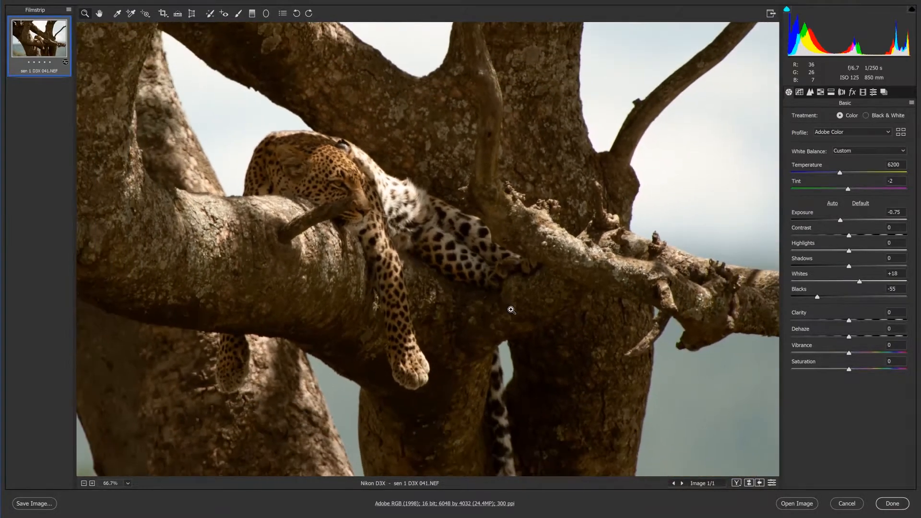
pyautogui.hotkey('ctrl', '+')
pyautogui.hotkey('ctrl', '-')
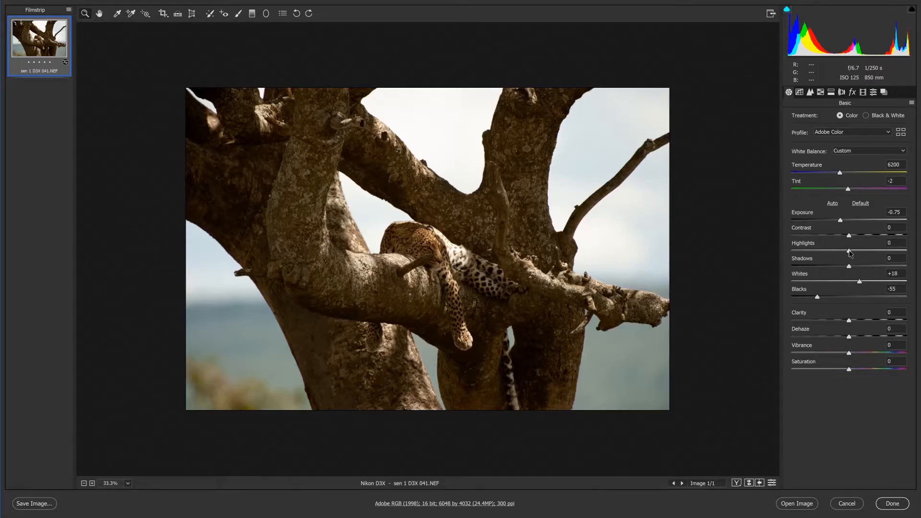
# Recover tonal detail by setting the Highlights to -30 and the Shadows to +50
pyautogui.moveTo(850, 253)
pyautogui.mouseDown()
pyautogui.moveTo(822, 252)
pyautogui.moveTo(833, 252)
pyautogui.mouseUp()
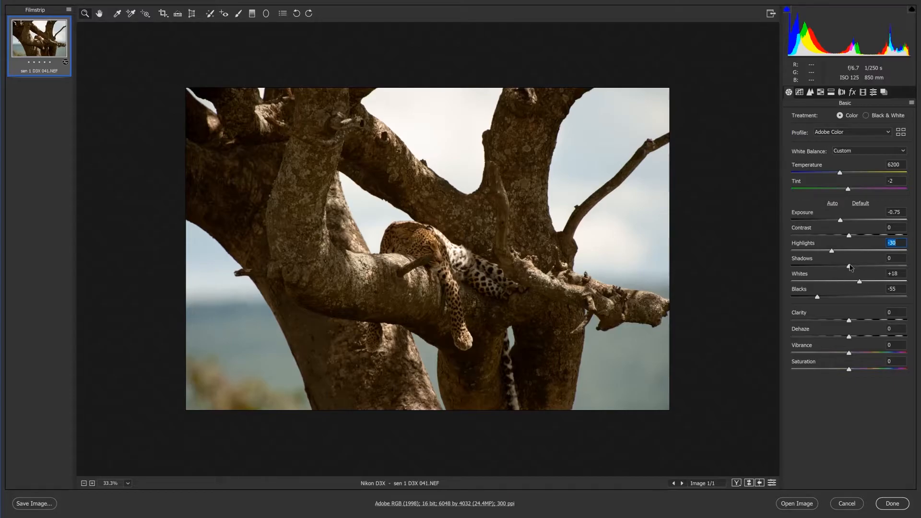
pyautogui.moveTo(850, 270); pyautogui.dragTo(868, 270)
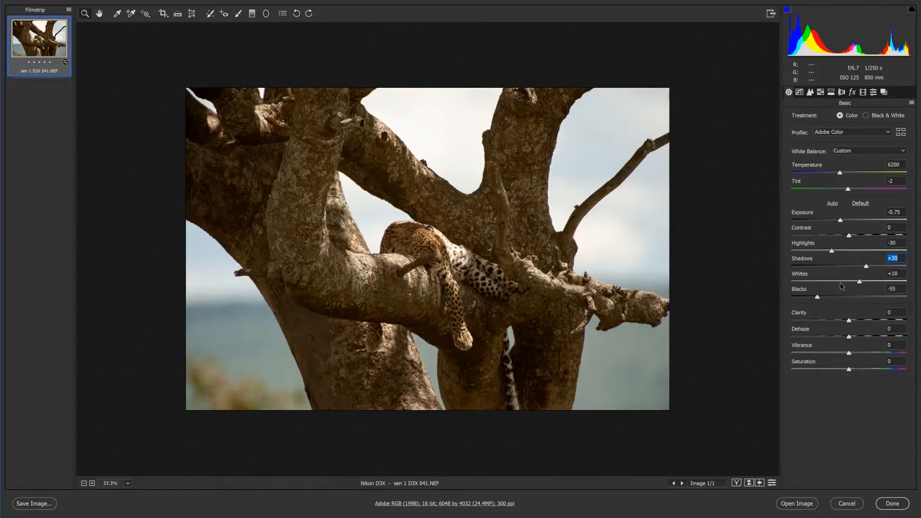
pyautogui.moveTo(866, 269); pyautogui.dragTo(879, 270)
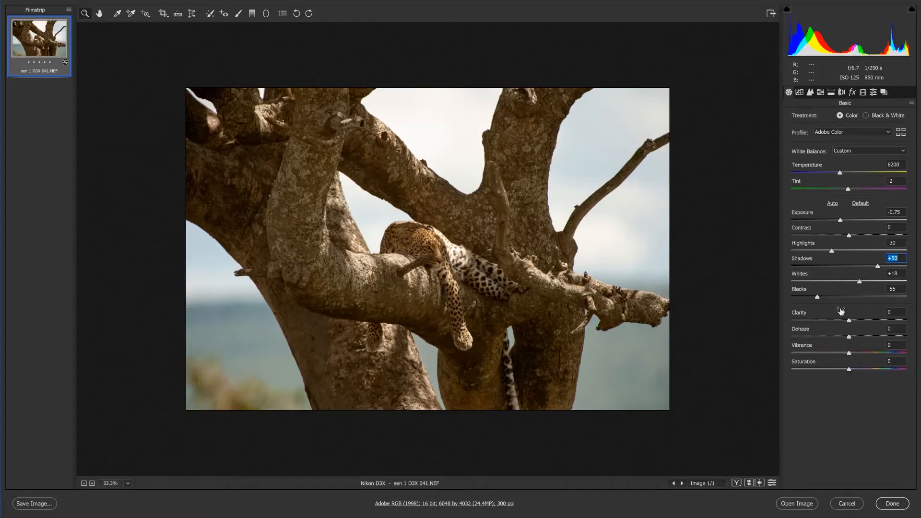
# Set the Clarity to +13 and the Dehaze to +15
pyautogui.moveTo(850, 323); pyautogui.dragTo(858, 322)
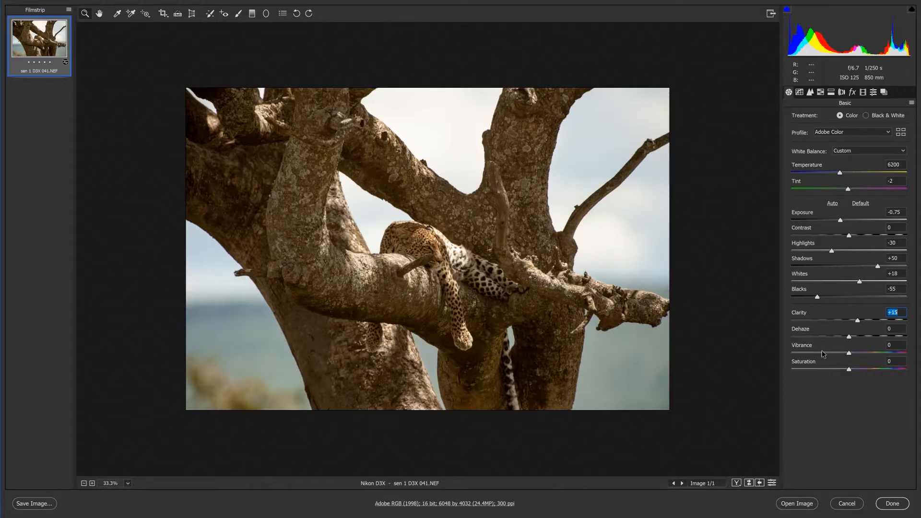
pyautogui.moveTo(859, 322); pyautogui.dragTo(857, 324)
pyautogui.moveTo(855, 321); pyautogui.dragTo(856, 320)
pyautogui.click(851, 337)
pyautogui.moveTo(852, 337); pyautogui.dragTo(858, 338)
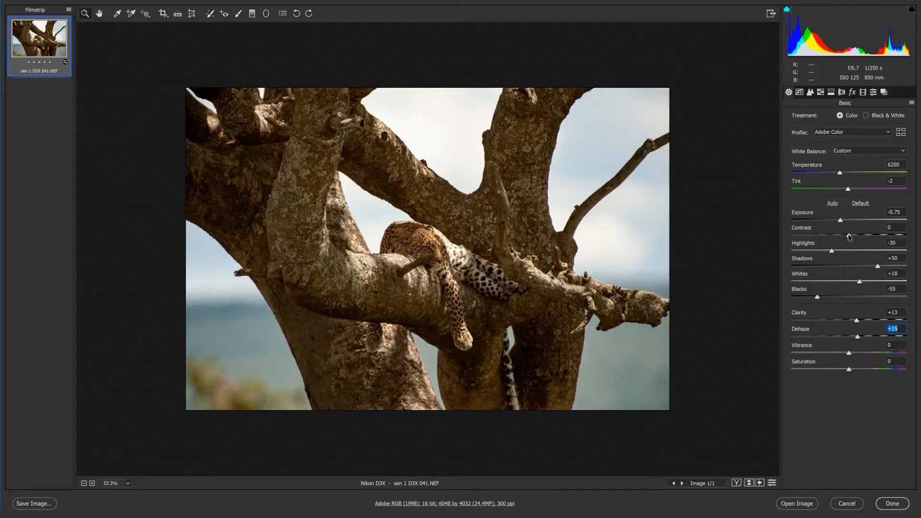
# Set the Contrast to +15 and brighten the photo by setting the Exposure to -0.50
pyautogui.moveTo(849, 237); pyautogui.dragTo(856, 237)
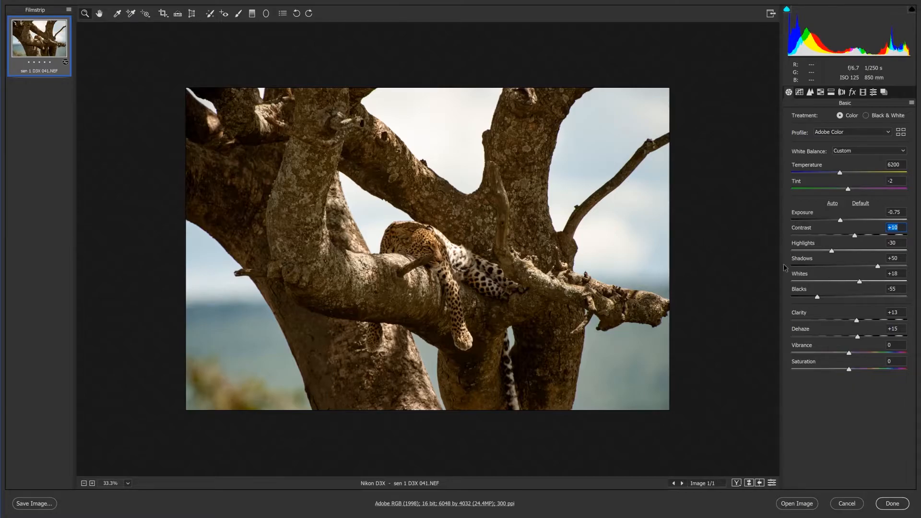
pyautogui.click(842, 222)
pyautogui.moveTo(842, 219); pyautogui.dragTo(844, 222)
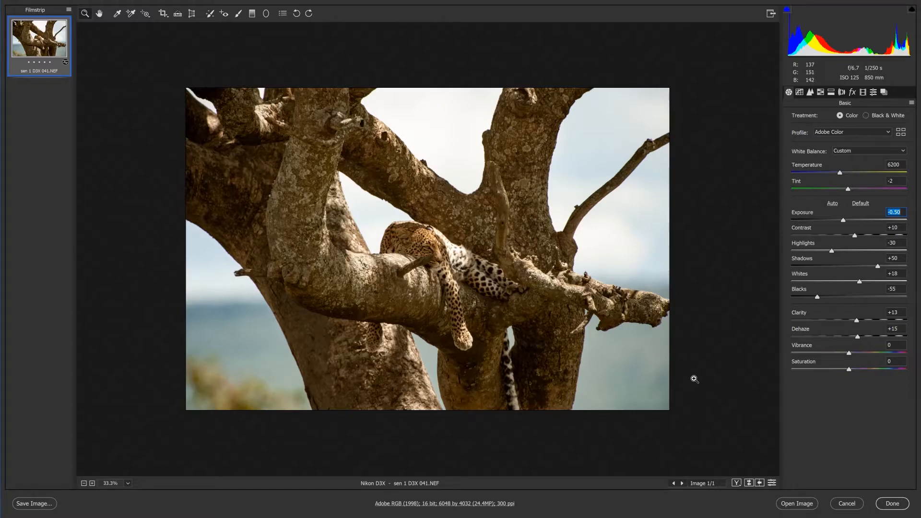
pyautogui.moveTo(854, 238); pyautogui.dragTo(858, 241)
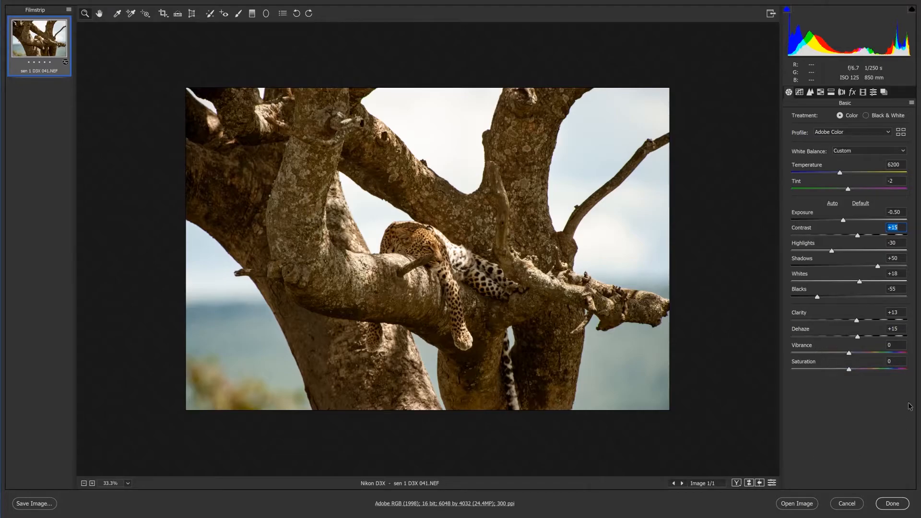
# Raise the Vibrance slightly to enrich the photo's colours
pyautogui.moveTo(850, 354)
pyautogui.mouseDown()
pyautogui.moveTo(868, 355)
pyautogui.moveTo(859, 355)
pyautogui.mouseUp()
pyautogui.moveTo(874, 346)
pyautogui.mouseDown()
pyautogui.moveTo(900, 350)
pyautogui.moveTo(858, 354)
pyautogui.mouseUp()
# Set the Sharpening Amount to 85 in the Detail settings
pyautogui.click(810, 93)
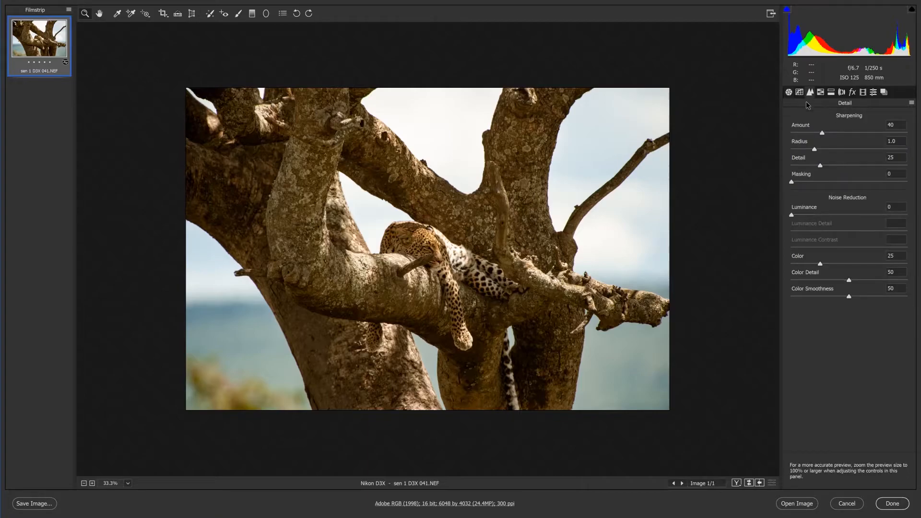
pyautogui.click(804, 93)
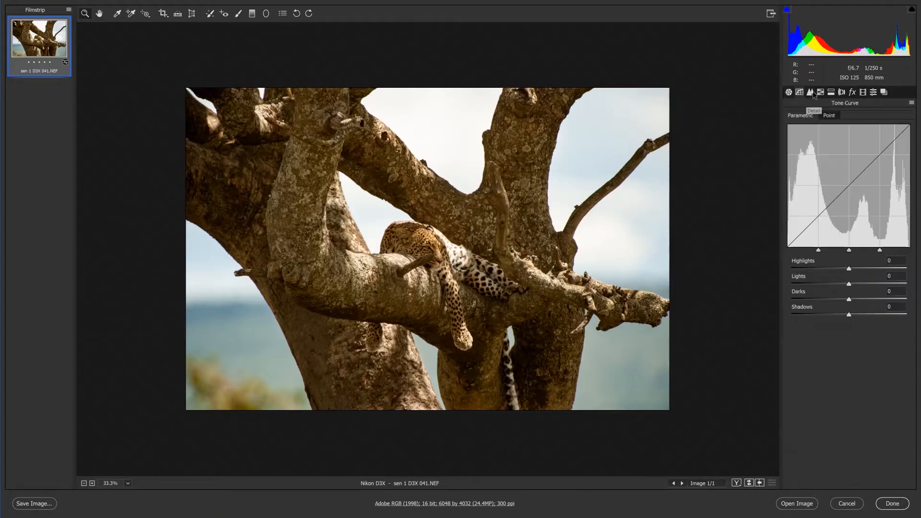
pyautogui.click(811, 94)
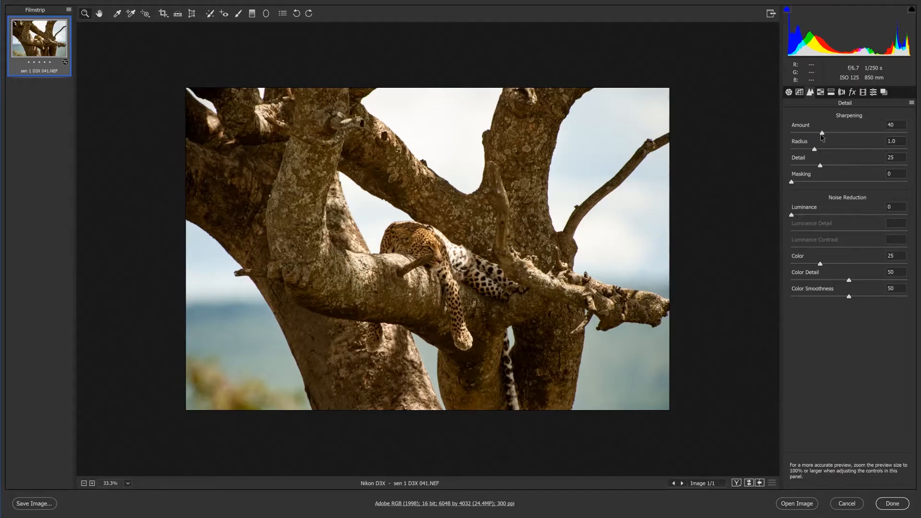
pyautogui.moveTo(822, 133); pyautogui.dragTo(857, 146)
# Set the Sharpening Masking to 65 while previewing the black-and-white mask, limiting sharpening to the edges of the leopard and tree
pyautogui.press('alt')
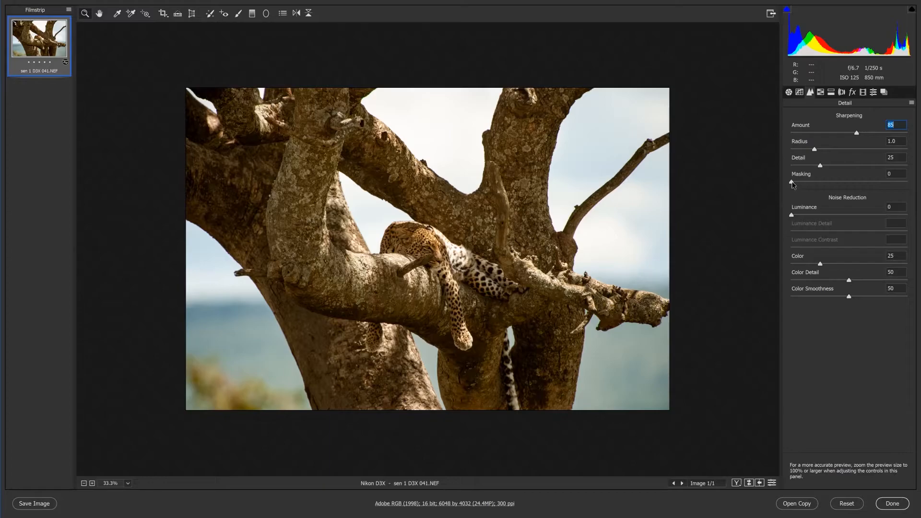
pyautogui.keyDown('alt'); pyautogui.click(792, 184); pyautogui.keyUp('alt')
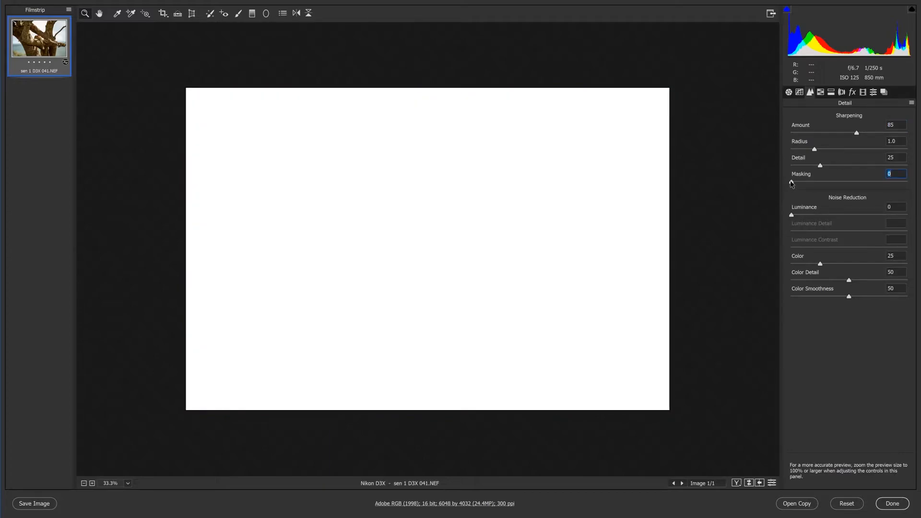
pyautogui.moveTo(793, 184); pyautogui.dragTo(774, 186)
pyautogui.moveTo(793, 182); pyautogui.dragTo(920, 187)
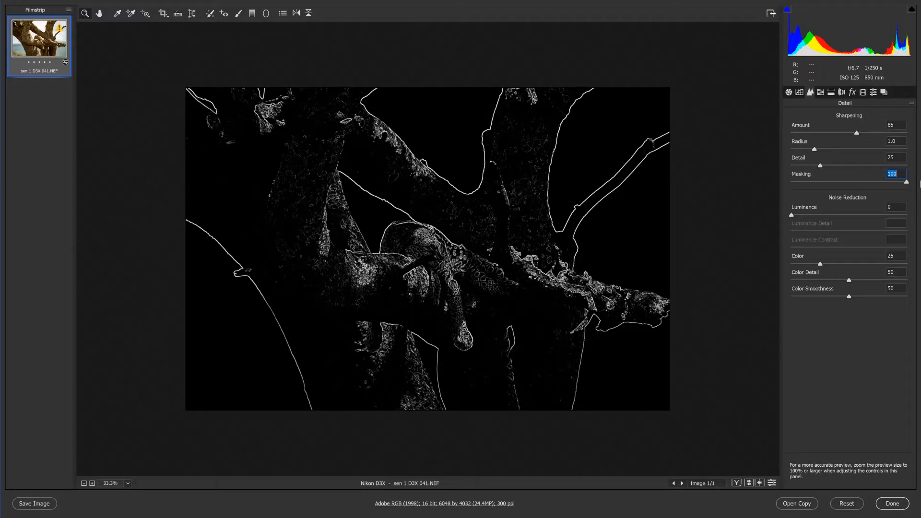
pyautogui.moveTo(906, 182); pyautogui.dragTo(864, 181)
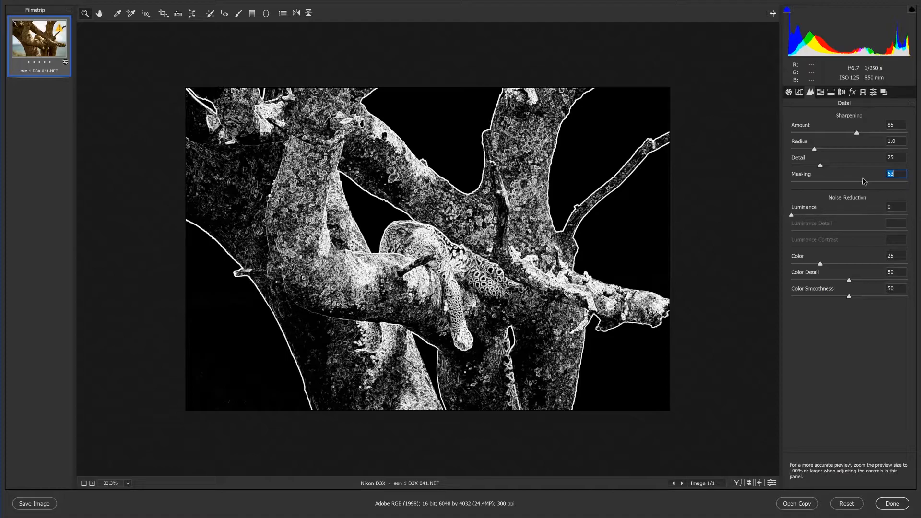
pyautogui.moveTo(865, 181)
pyautogui.mouseDown()
pyautogui.moveTo(843, 183)
pyautogui.moveTo(866, 182)
pyautogui.mouseUp()
pyautogui.moveTo(866, 182); pyautogui.dragTo(864, 184)
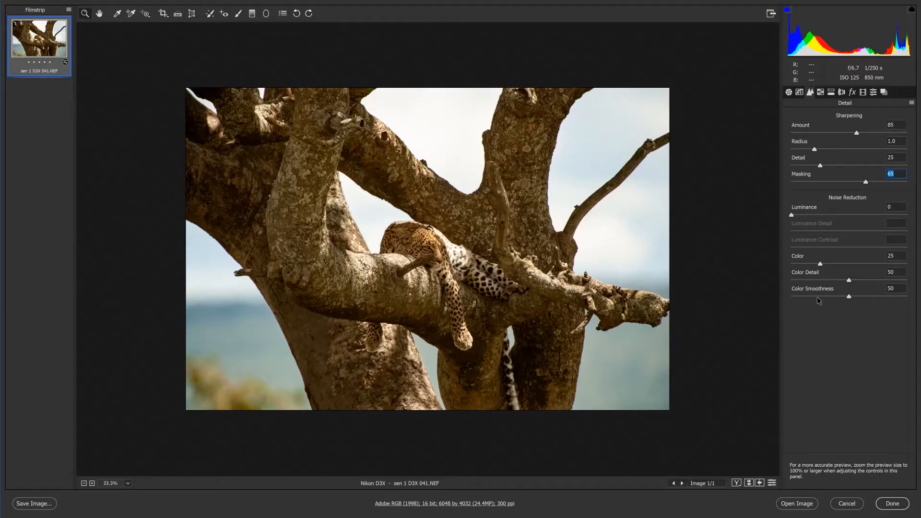
# Enable profile corrections in Lens Corrections with Nikon as the lens make, and remove chromatic aberration
pyautogui.click(842, 92)
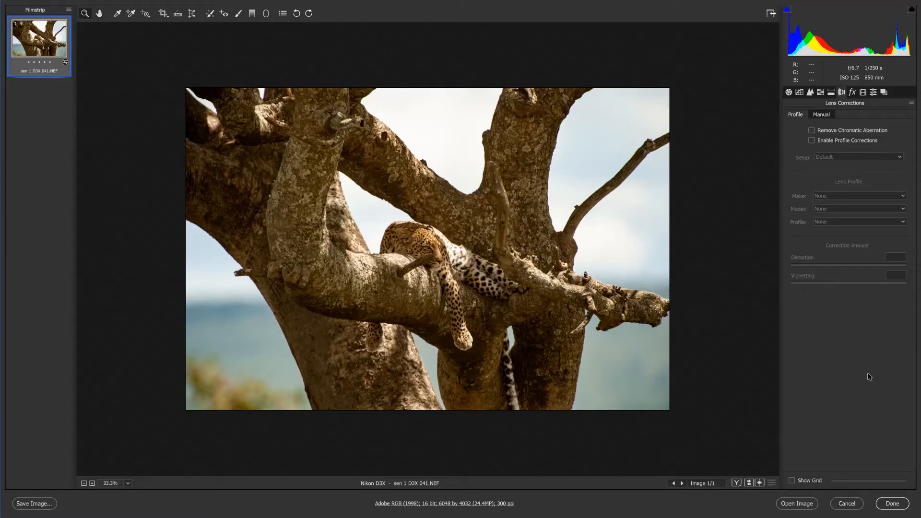
pyautogui.click(827, 141)
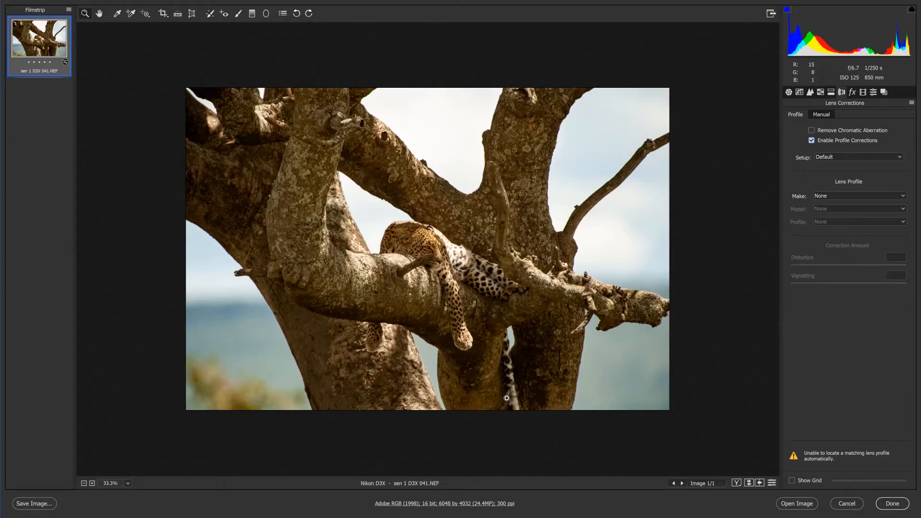
pyautogui.click(833, 197)
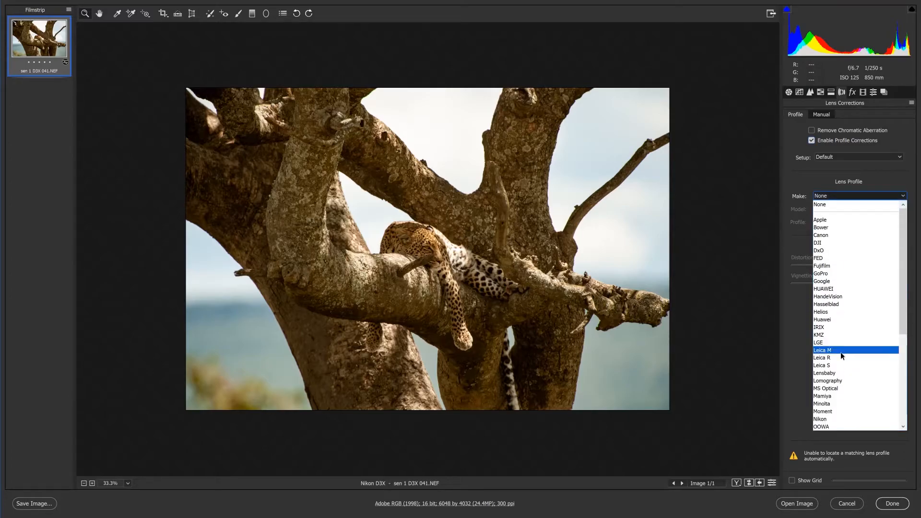
pyautogui.click(837, 419)
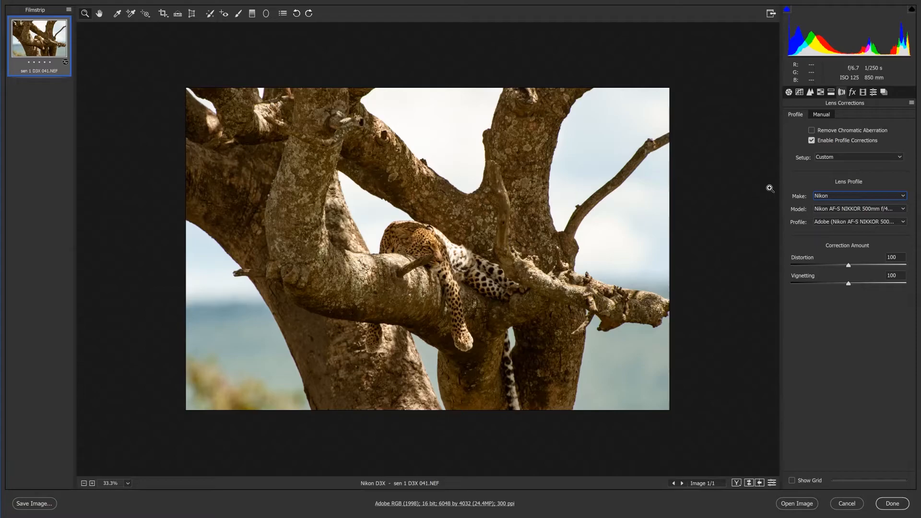
pyautogui.click(812, 130)
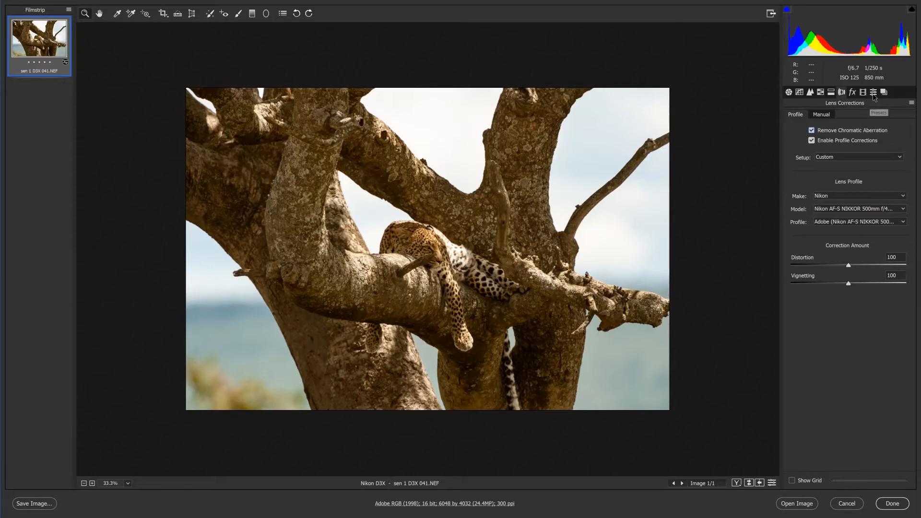
pyautogui.click(819, 94)
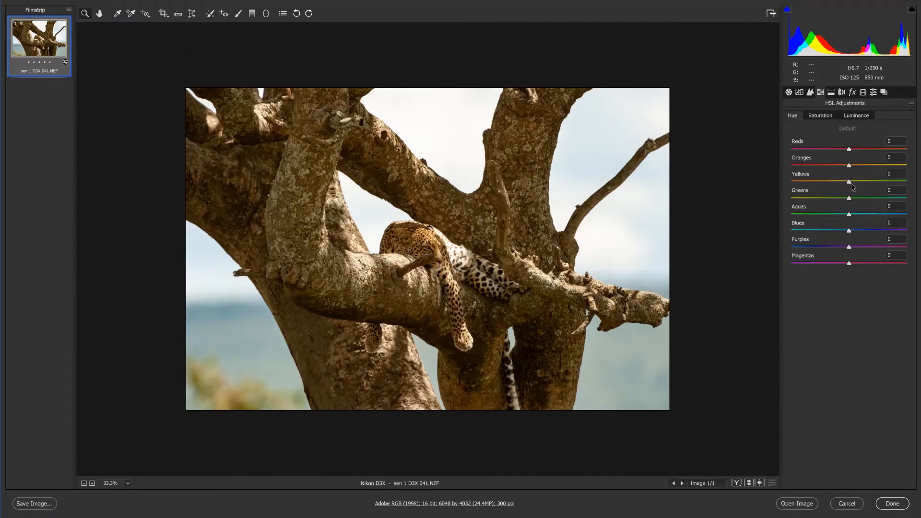
pyautogui.moveTo(850, 183)
pyautogui.mouseDown()
pyautogui.moveTo(866, 186)
pyautogui.moveTo(809, 187)
pyautogui.moveTo(849, 190)
pyautogui.moveTo(830, 166)
pyautogui.moveTo(850, 169)
pyautogui.mouseUp()
pyautogui.click(789, 92)
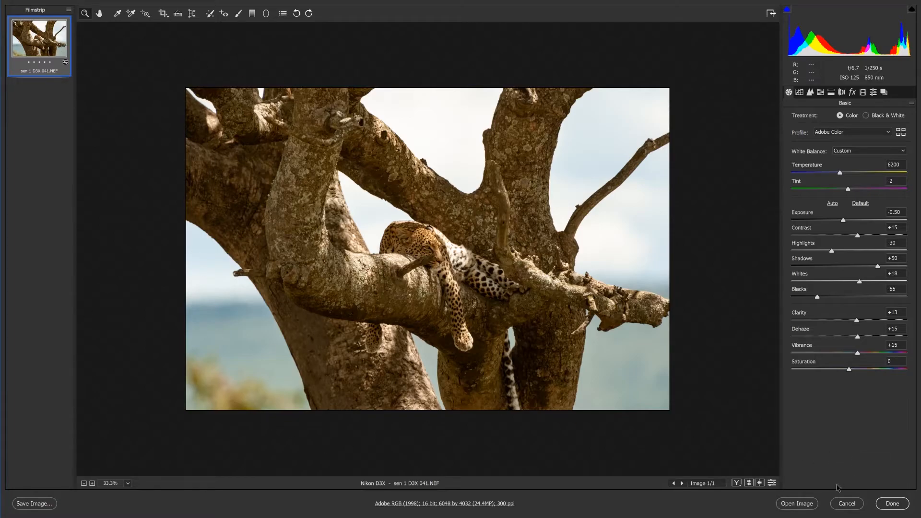
# Open the developed raw photo in Photoshop and duplicate the Background layer
pyautogui.click(809, 507)
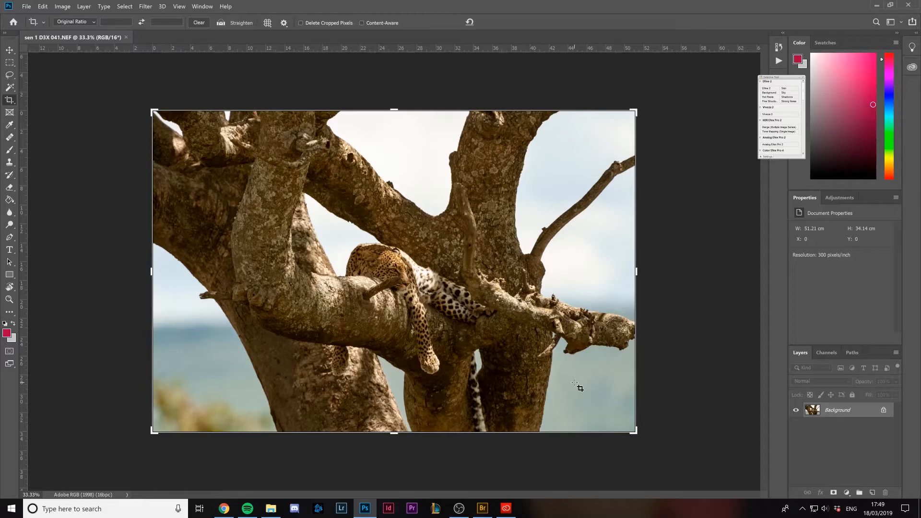
pyautogui.click(9, 50)
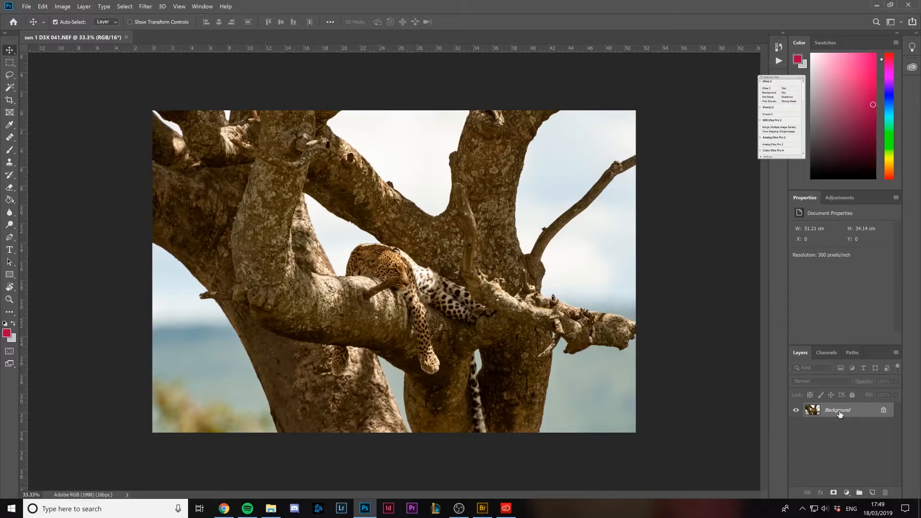
pyautogui.hotkey('ctrl', 'j')
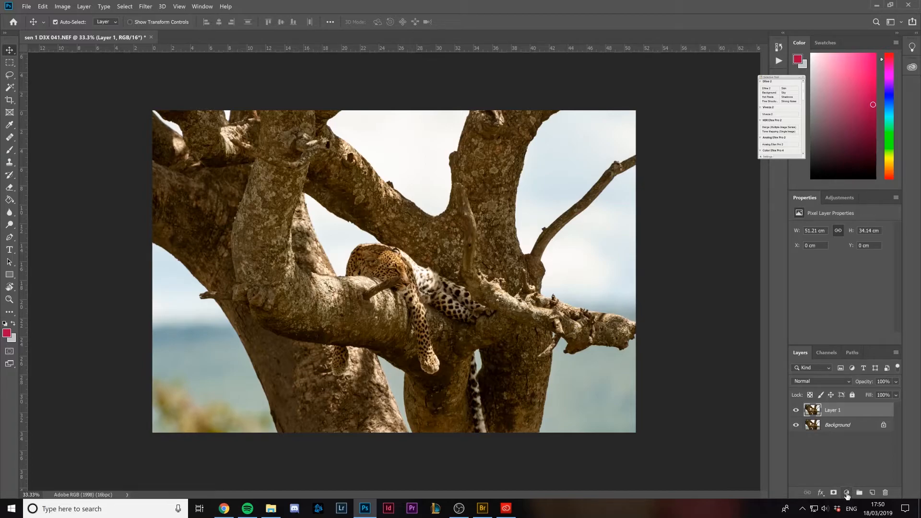
# Add a Color Balance adjustment layer above the duplicated photo layer
pyautogui.click(84, 6)
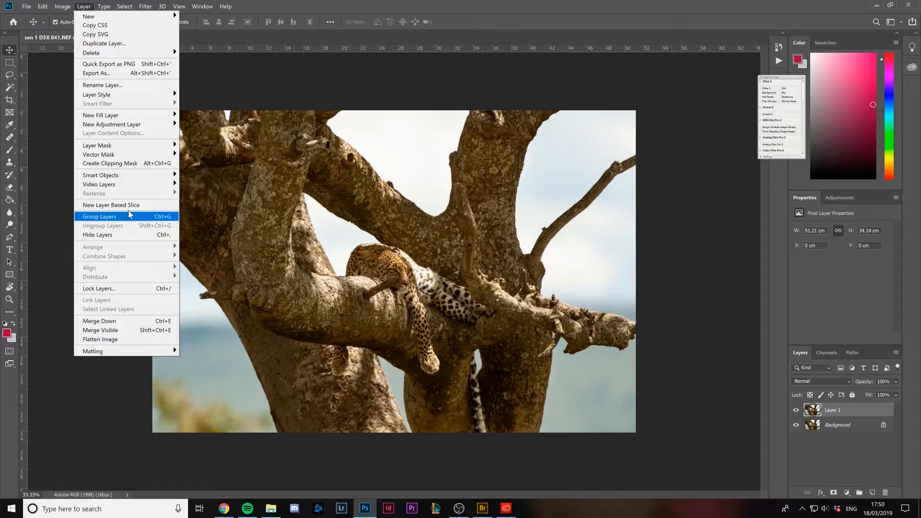
pyautogui.moveTo(146, 127)
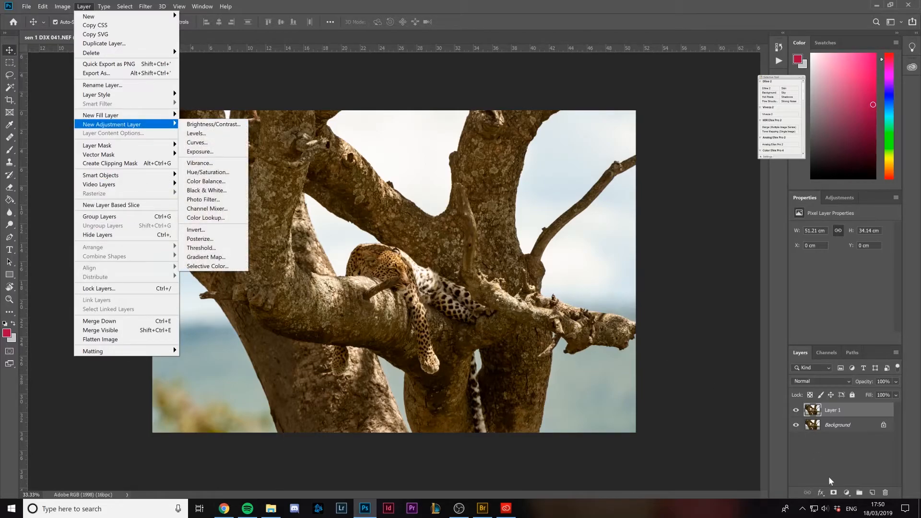
pyautogui.click(848, 493)
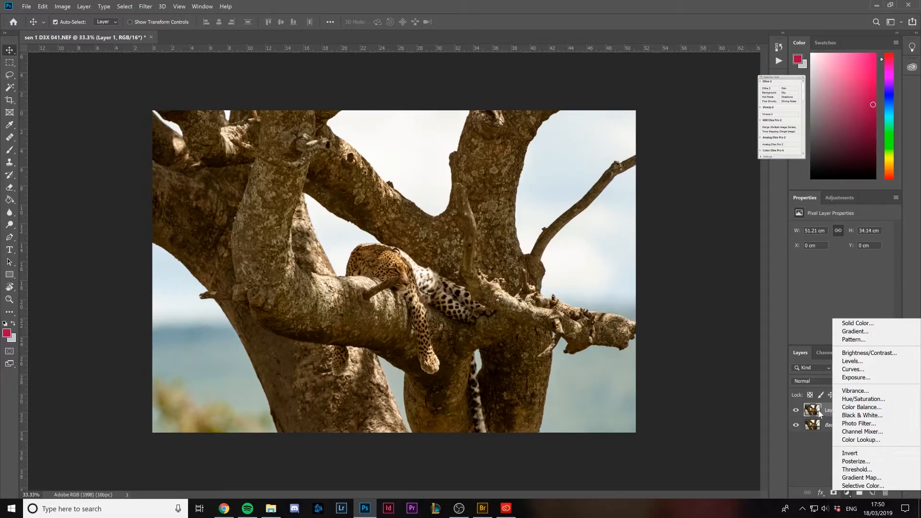
pyautogui.click(864, 408)
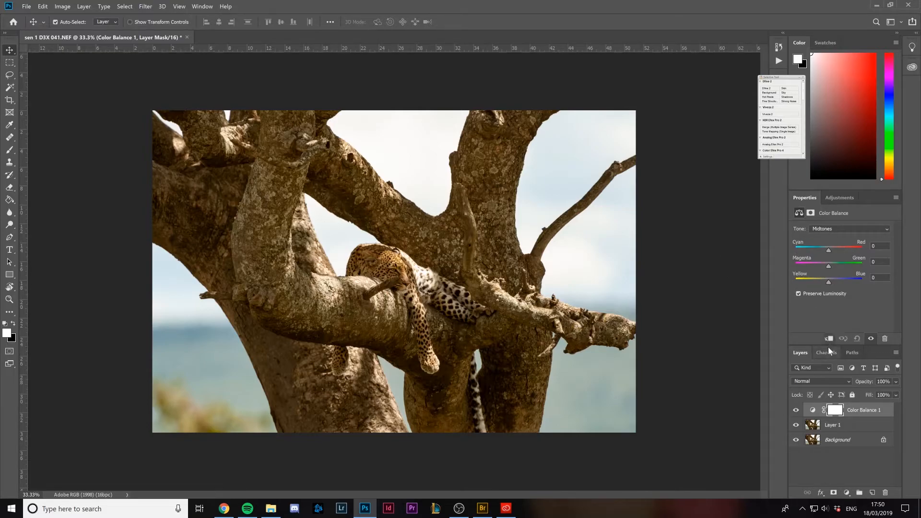
# Give the layer list more room and move the floating filter palette clear of the Color Balance properties
pyautogui.moveTo(827, 346); pyautogui.dragTo(825, 316)
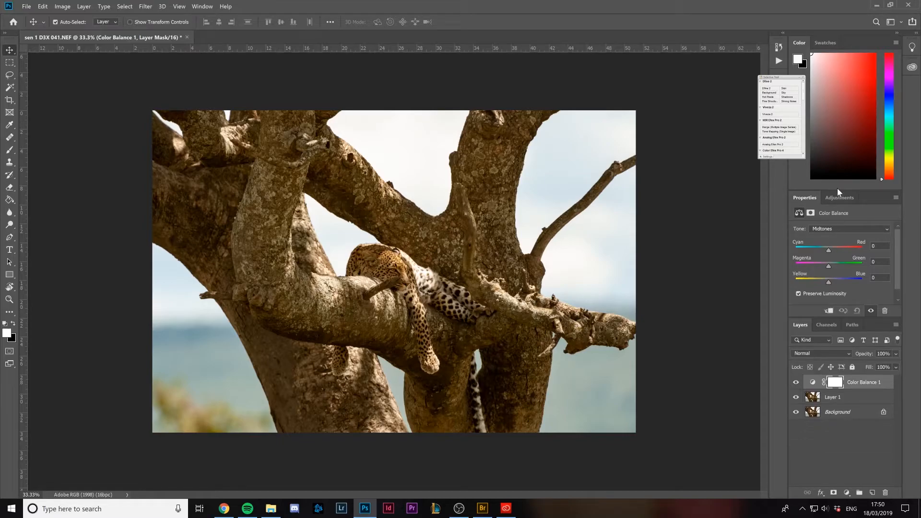
pyautogui.moveTo(839, 189); pyautogui.dragTo(834, 111)
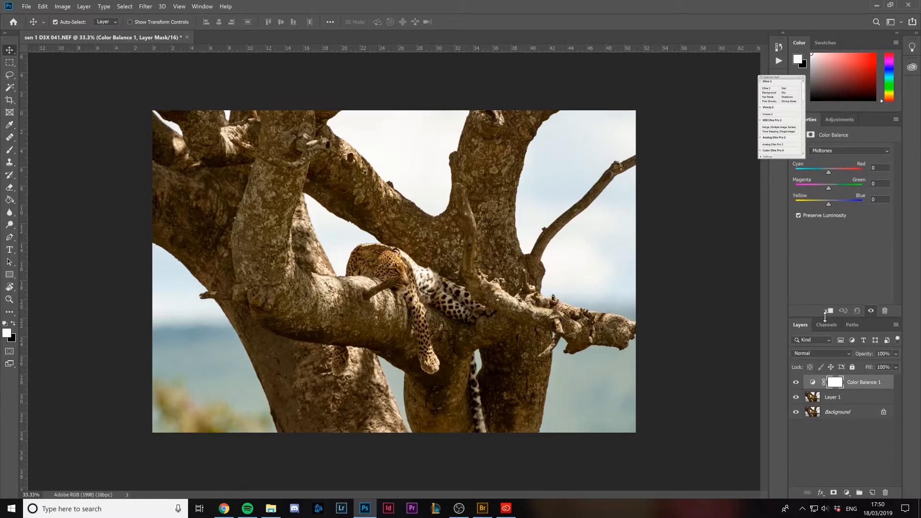
pyautogui.moveTo(825, 315); pyautogui.dragTo(828, 242)
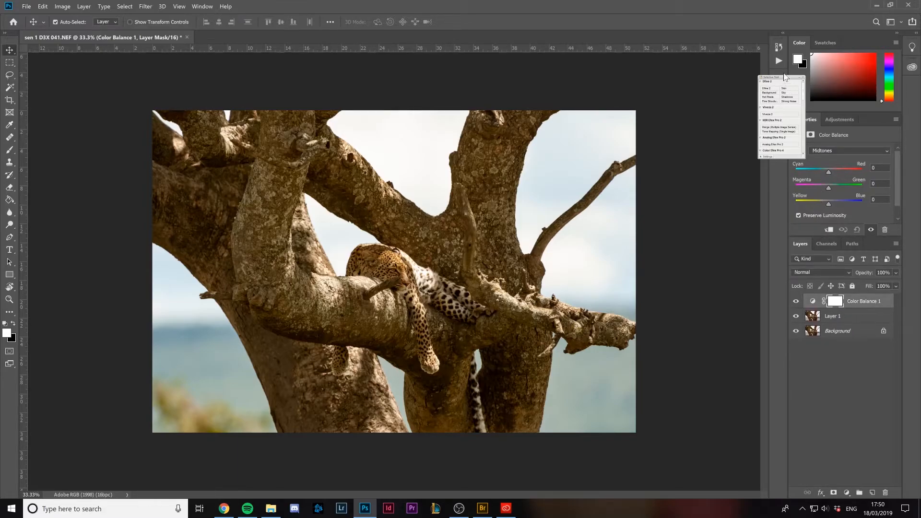
pyautogui.moveTo(783, 78); pyautogui.dragTo(734, 61)
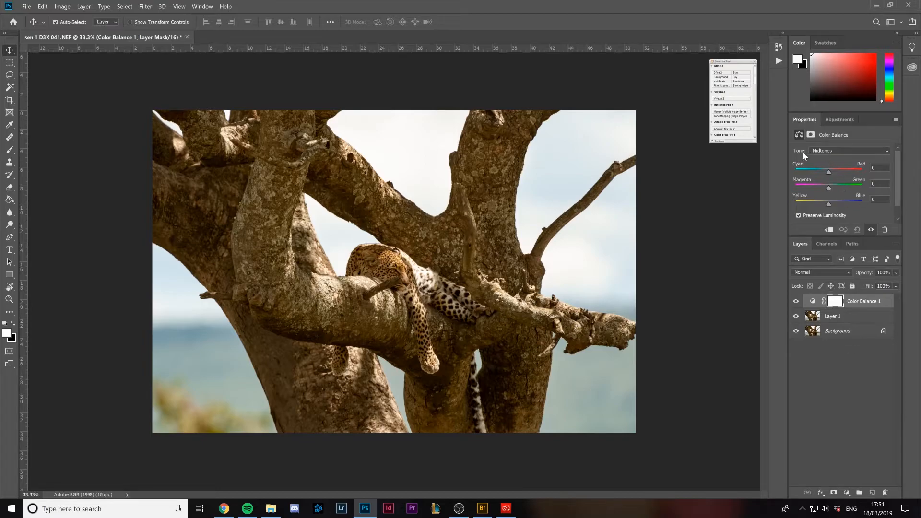
# Fine-tune the Magenta–Green and Yellow–Blue balance of the Midtones in the Color Balance layer
pyautogui.click(833, 150)
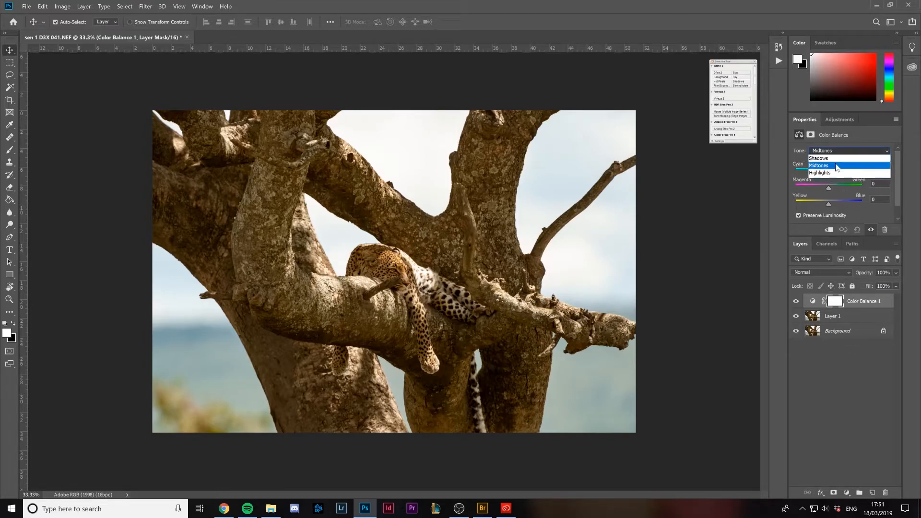
pyautogui.click(838, 167)
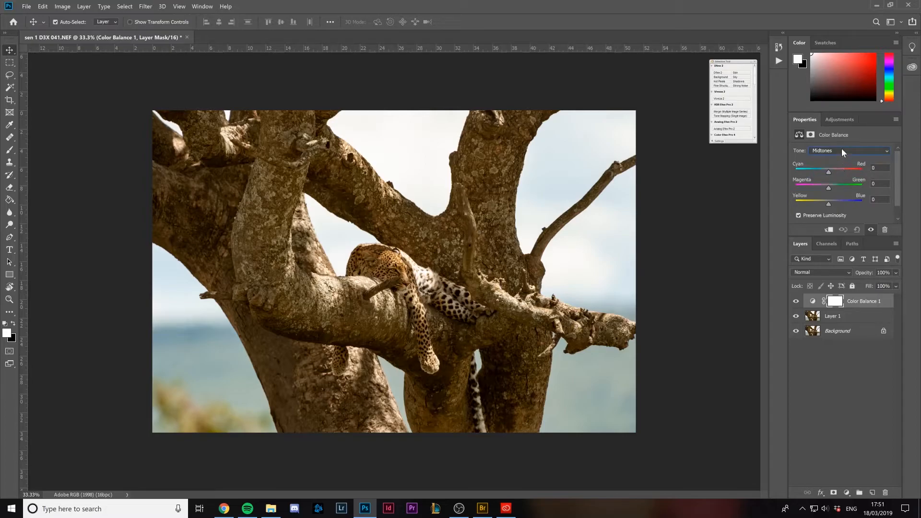
pyautogui.click(823, 155)
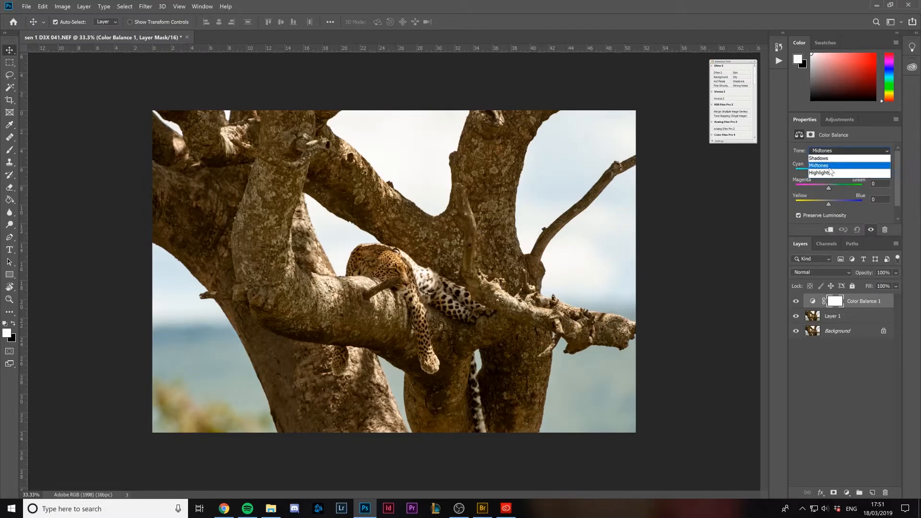
pyautogui.click(831, 152)
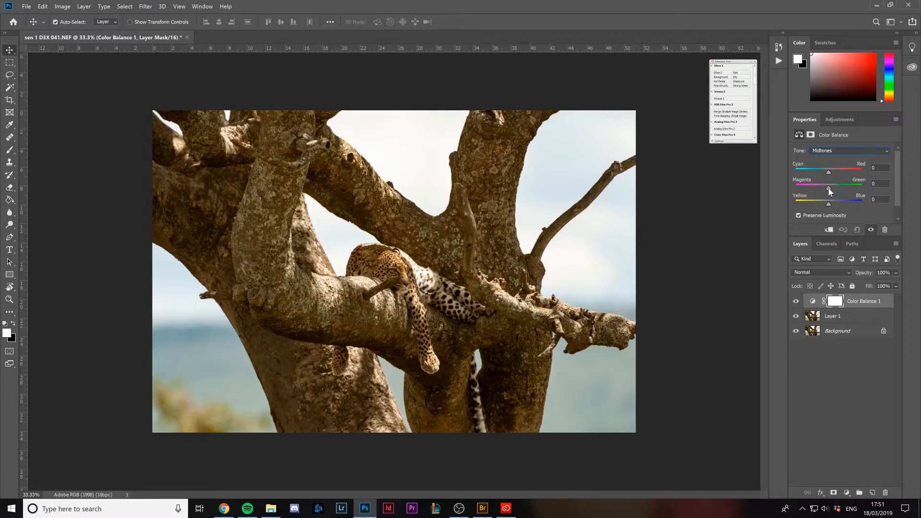
pyautogui.moveTo(830, 191); pyautogui.dragTo(828, 190)
pyautogui.moveTo(828, 191); pyautogui.dragTo(829, 192)
pyautogui.moveTo(830, 206); pyautogui.dragTo(830, 206)
pyautogui.moveTo(831, 206); pyautogui.dragTo(830, 206)
# Set the Yellow–Blue balance of the Shadows to +5 in the Color Balance layer
pyautogui.click(864, 151)
pyautogui.click(859, 159)
pyautogui.moveTo(830, 203); pyautogui.dragTo(830, 204)
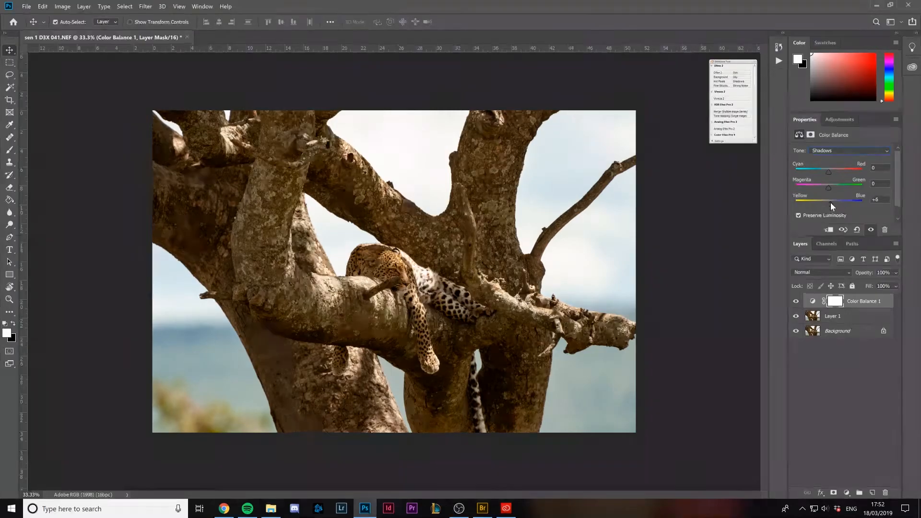
pyautogui.click(873, 199)
pyautogui.doubleClick(870, 200)
pyautogui.write('+')
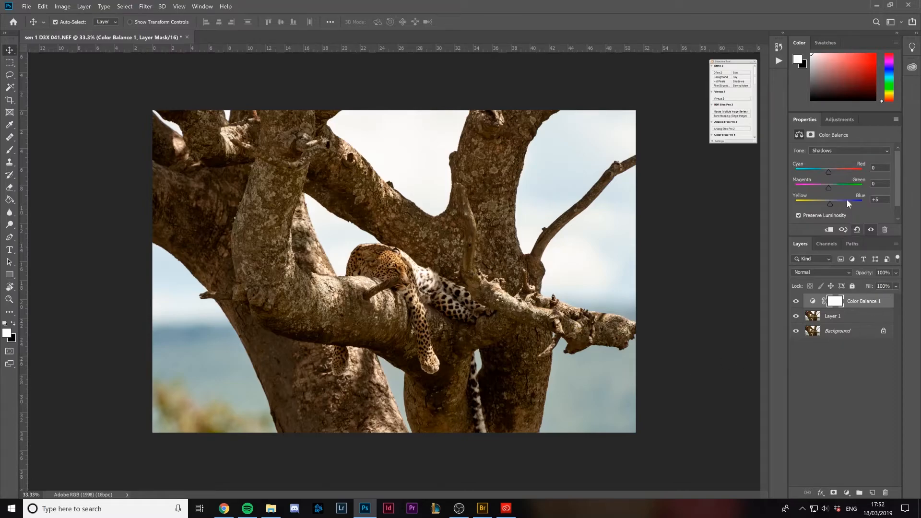
# Set the Yellow–Blue balance of the Highlights to -4 in the Color Balance layer
pyautogui.click(847, 150)
pyautogui.click(835, 174)
pyautogui.moveTo(828, 203); pyautogui.dragTo(824, 203)
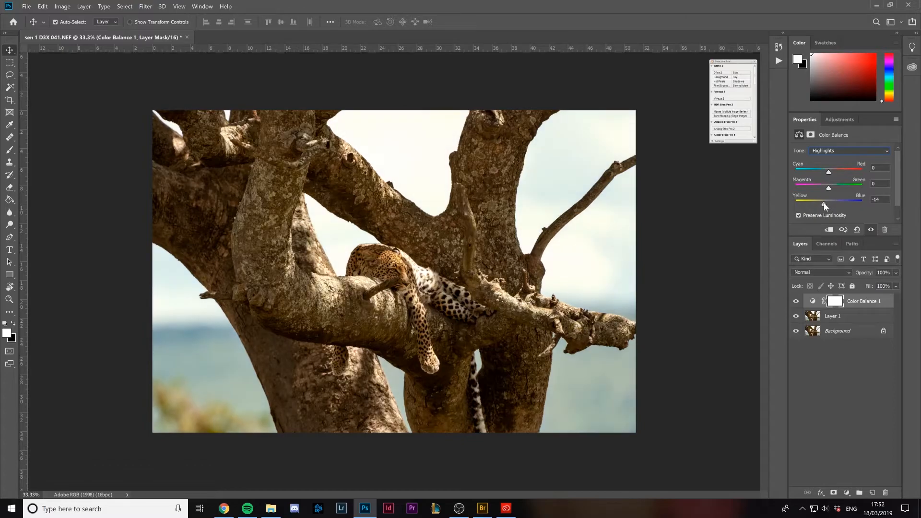
pyautogui.click(828, 204)
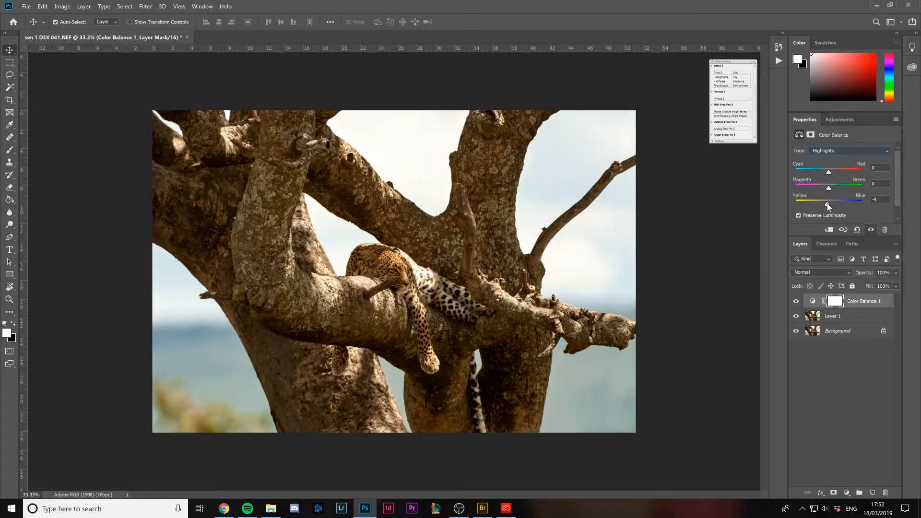
# Compare the photo with and without the Color Balance layer by repeatedly toggling the layer's visibility
pyautogui.click(797, 303)
pyautogui.click(796, 303)
pyautogui.click(796, 303)
pyautogui.click(796, 303)
pyautogui.click(796, 303)
pyautogui.click(796, 303)
pyautogui.click(796, 303)
pyautogui.click(796, 303)
pyautogui.click(796, 303)
pyautogui.click(796, 303)
pyautogui.click(824, 151)
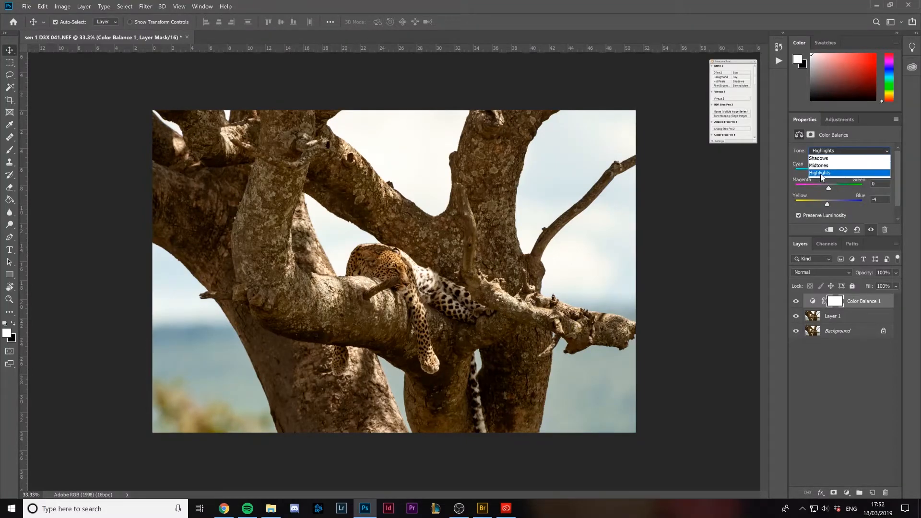
pyautogui.click(787, 193)
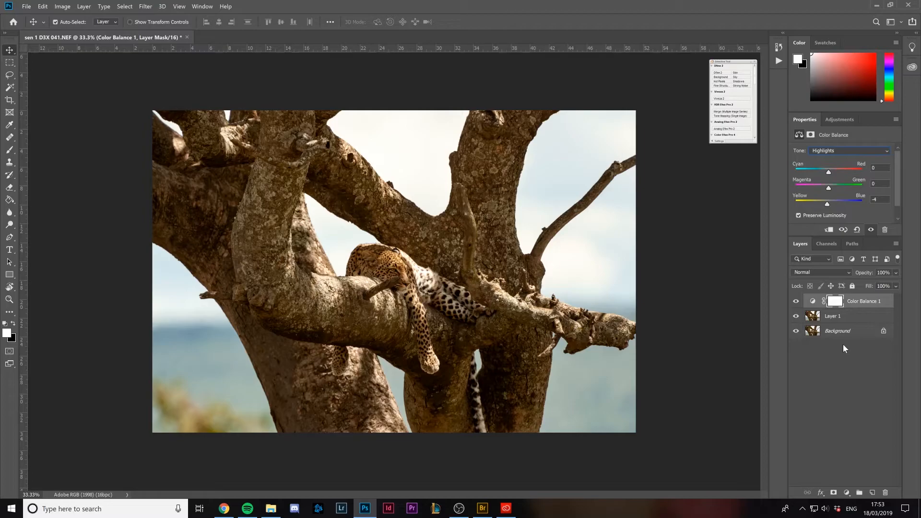
# Add a Black & White adjustment layer above the Color Balance layer
pyautogui.click(848, 493)
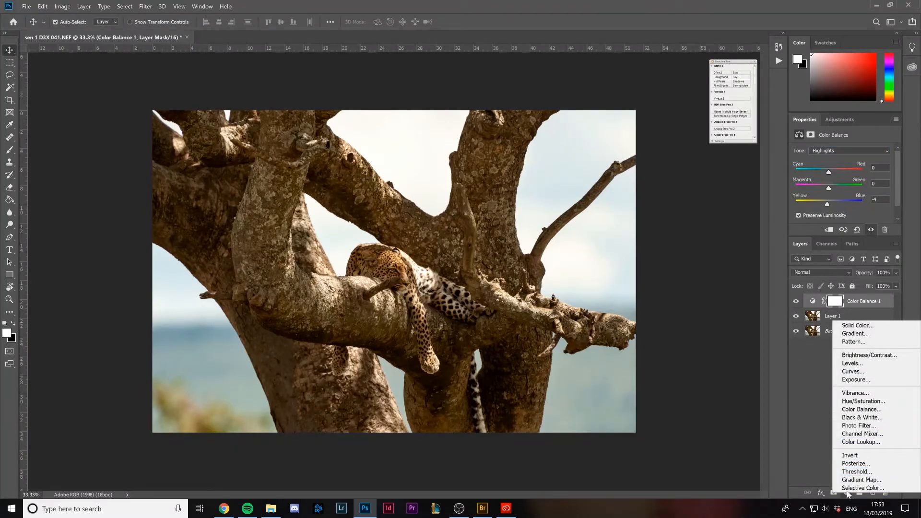
pyautogui.click(872, 418)
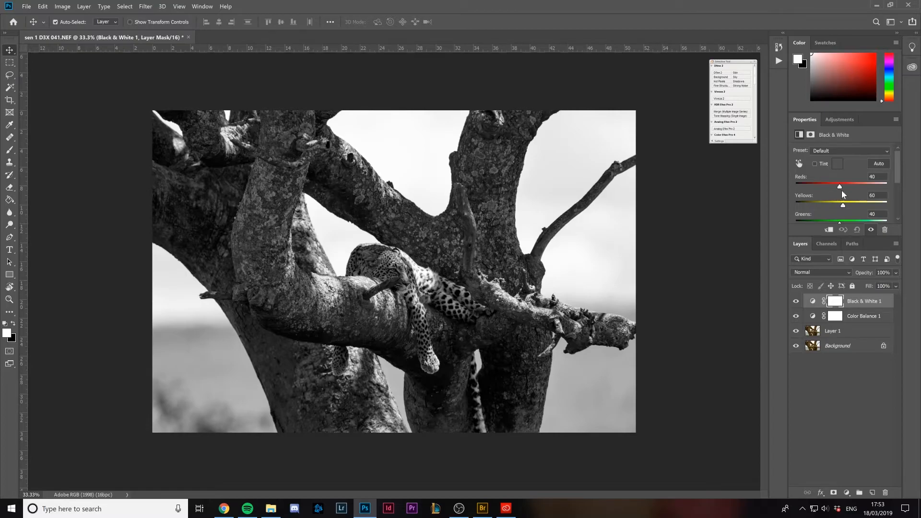
# Set the Black & White layer's Reds to -22, Yellows 153, Greens 101, Cyans 153, Blues 172 and Magentas 70
pyautogui.moveTo(842, 236); pyautogui.dragTo(841, 322)
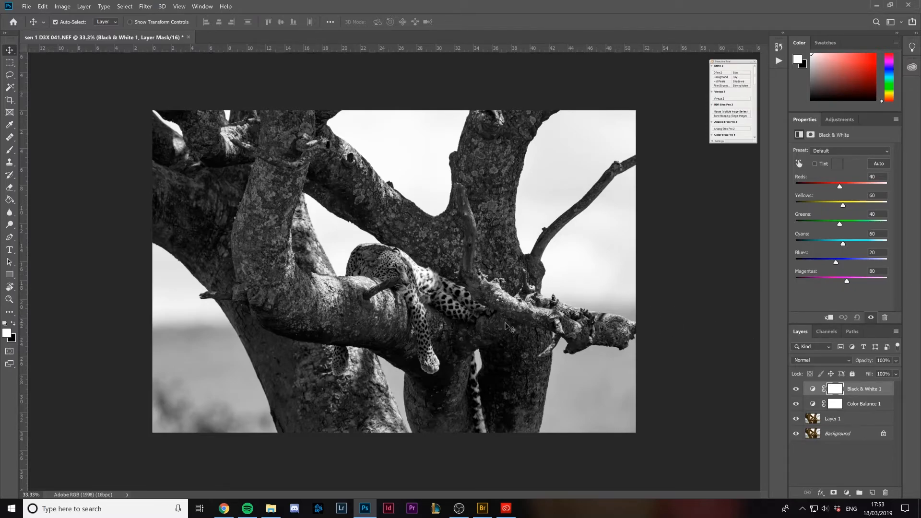
pyautogui.moveTo(842, 207); pyautogui.dragTo(861, 210)
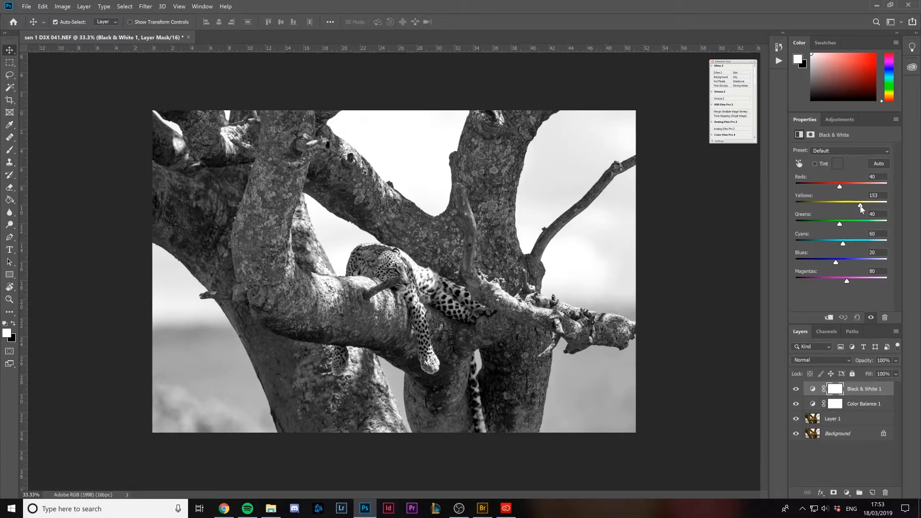
pyautogui.moveTo(840, 187); pyautogui.dragTo(829, 190)
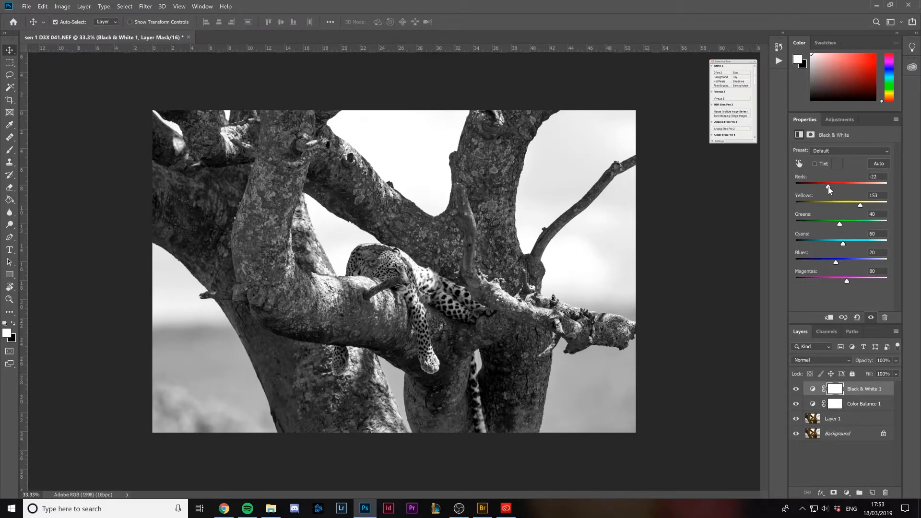
pyautogui.moveTo(836, 264)
pyautogui.mouseDown()
pyautogui.moveTo(823, 263)
pyautogui.moveTo(865, 259)
pyautogui.moveTo(846, 281)
pyautogui.moveTo(821, 280)
pyautogui.moveTo(846, 279)
pyautogui.mouseUp()
pyautogui.moveTo(840, 222); pyautogui.dragTo(862, 234)
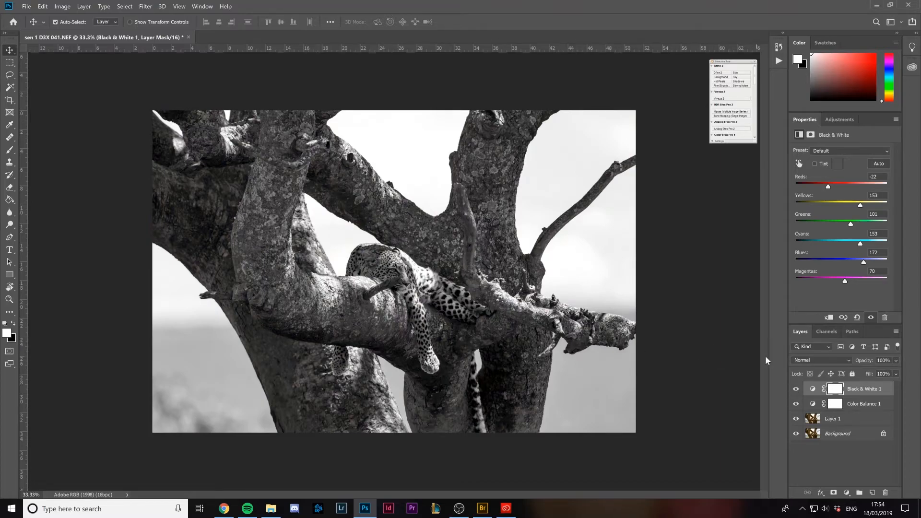
# Set the Black & White layer's blend mode to Soft Light and its opacity to 15%
pyautogui.click(819, 360)
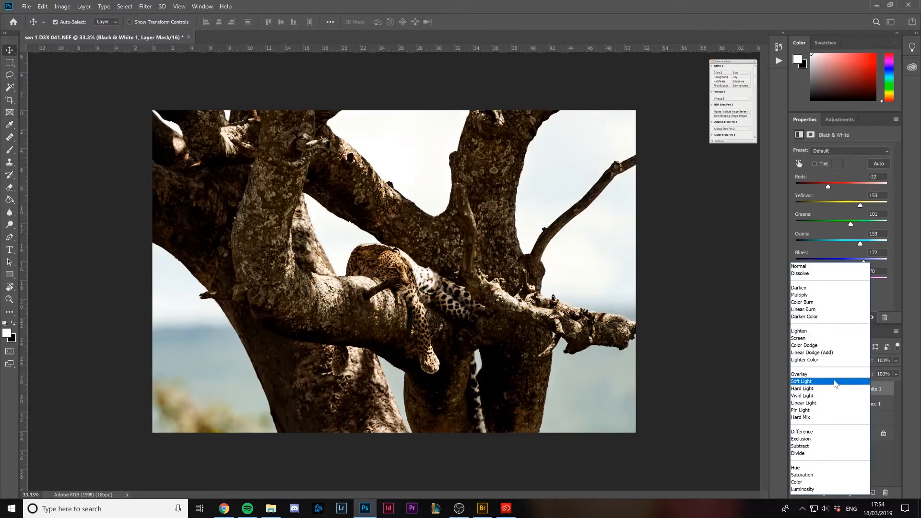
pyautogui.click(835, 384)
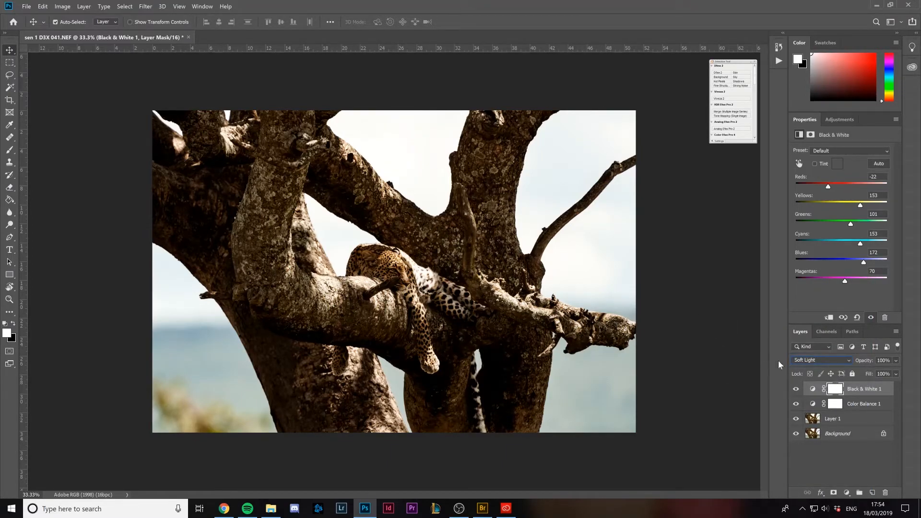
pyautogui.click(897, 361)
pyautogui.click(853, 371)
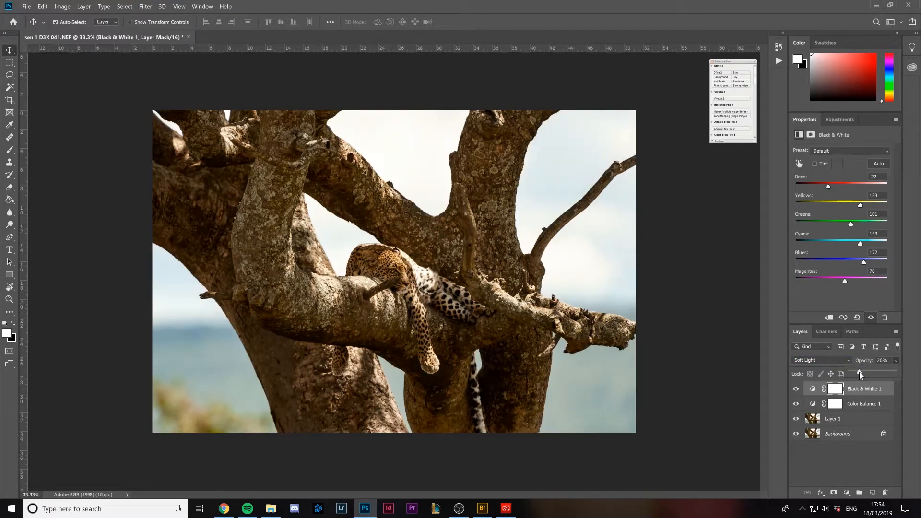
pyautogui.moveTo(860, 373); pyautogui.dragTo(858, 373)
# Compare the photo with and without the Soft Light Black & White layer by toggling the layer's visibility
pyautogui.click(793, 390)
pyautogui.click(795, 389)
pyautogui.click(796, 389)
pyautogui.click(796, 390)
pyautogui.click(793, 390)
pyautogui.click(793, 391)
pyautogui.click(792, 391)
pyautogui.click(793, 391)
# Change the Black & White layer's blend mode to Luminosity and compare the photo with and without the layer
pyautogui.click(816, 362)
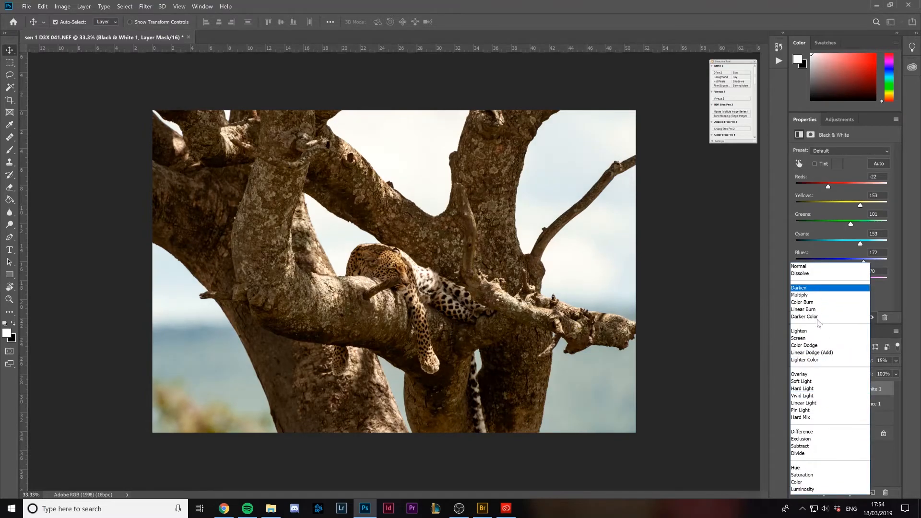
pyautogui.click(804, 489)
pyautogui.click(796, 390)
pyautogui.click(796, 389)
pyautogui.click(796, 390)
pyautogui.click(796, 390)
pyautogui.click(796, 390)
pyautogui.click(796, 390)
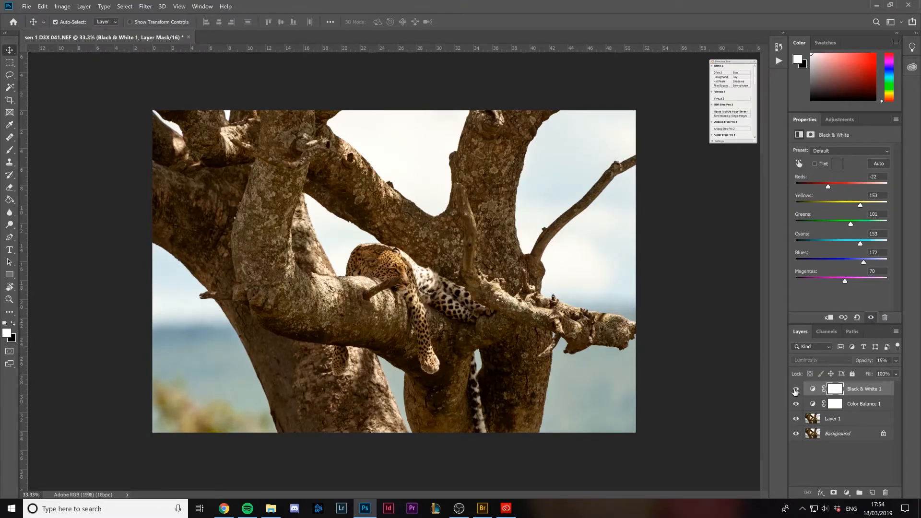
# Readjust the Black & White layer to Reds 23, Yellows 219, Greens 104, Cyans 148 and Blues 114
pyautogui.click(813, 389)
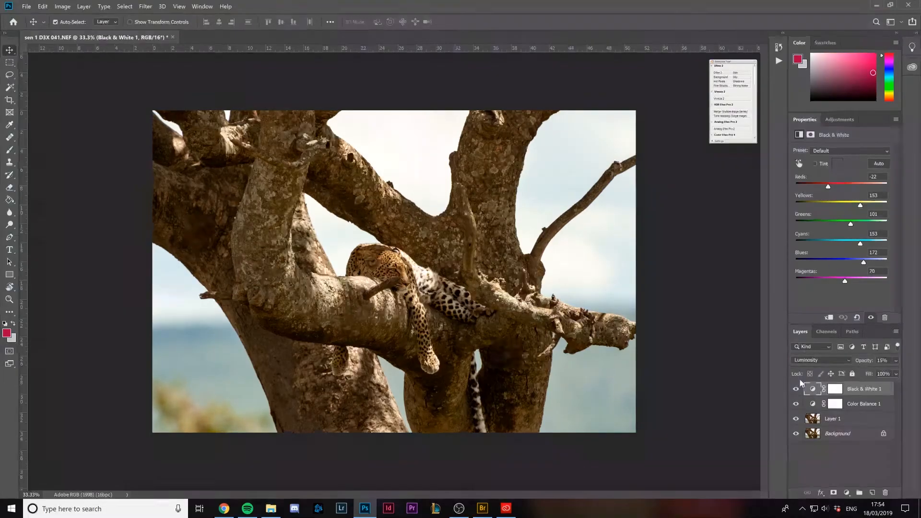
pyautogui.moveTo(828, 186); pyautogui.dragTo(851, 223)
pyautogui.moveTo(863, 262); pyautogui.dragTo(860, 244)
pyautogui.moveTo(849, 189); pyautogui.dragTo(835, 185)
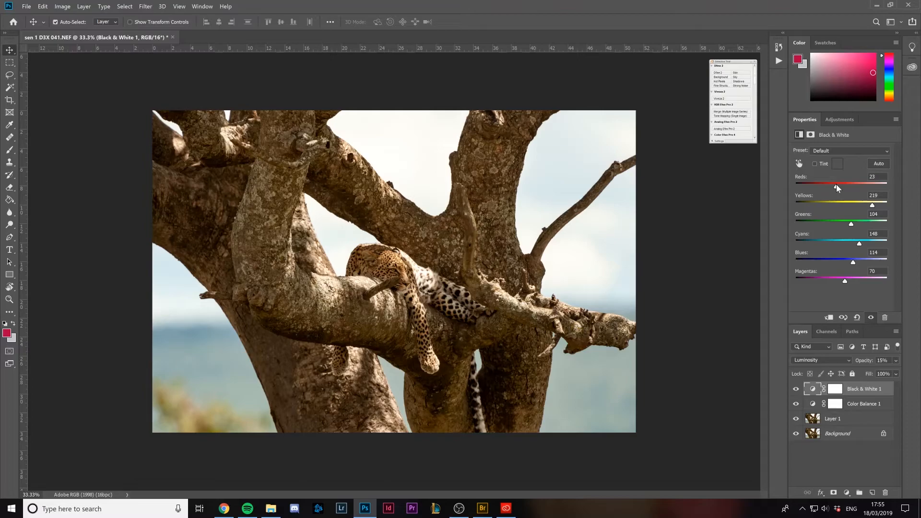
# Check the effect of the readjusted Black & White layer by repeatedly hiding and showing it
pyautogui.click(796, 389)
pyautogui.click(796, 389)
pyautogui.click(796, 389)
pyautogui.click(795, 390)
pyautogui.click(796, 390)
pyautogui.click(796, 389)
pyautogui.click(796, 389)
pyautogui.click(796, 389)
pyautogui.click(796, 389)
pyautogui.click(796, 389)
pyautogui.click(847, 493)
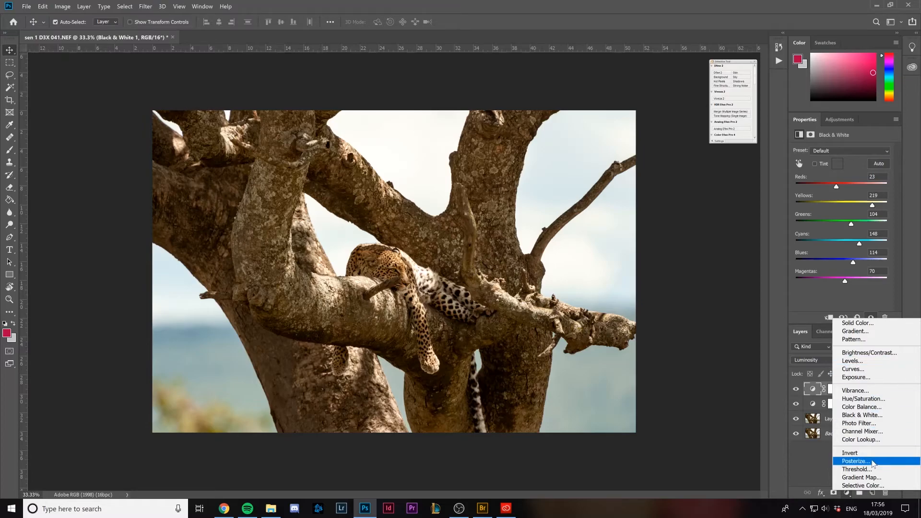
pyautogui.click(816, 462)
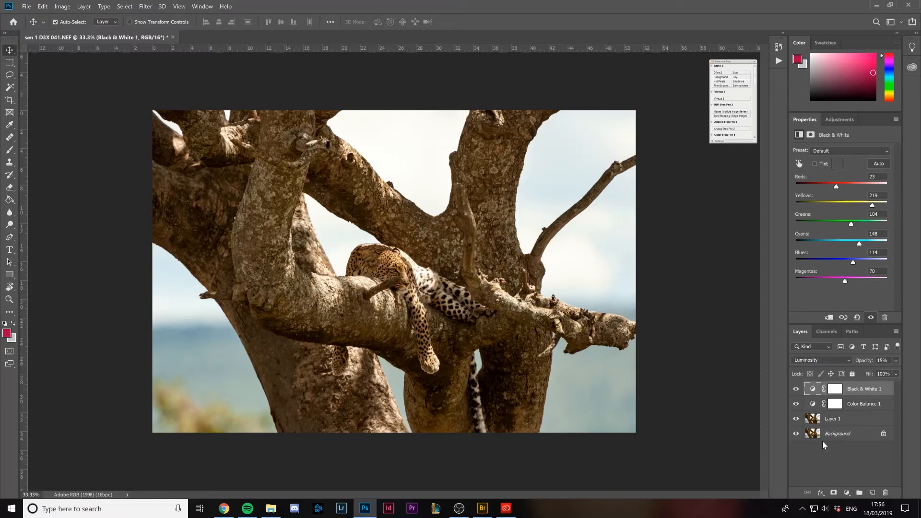
# Stamp all visible layers into a new top layer and apply a High Pass filter with a 2.0 pixel radius to it
pyautogui.press('ctrl')
pyautogui.hotkey('ctrl', 'shift', 'alt', 'e')
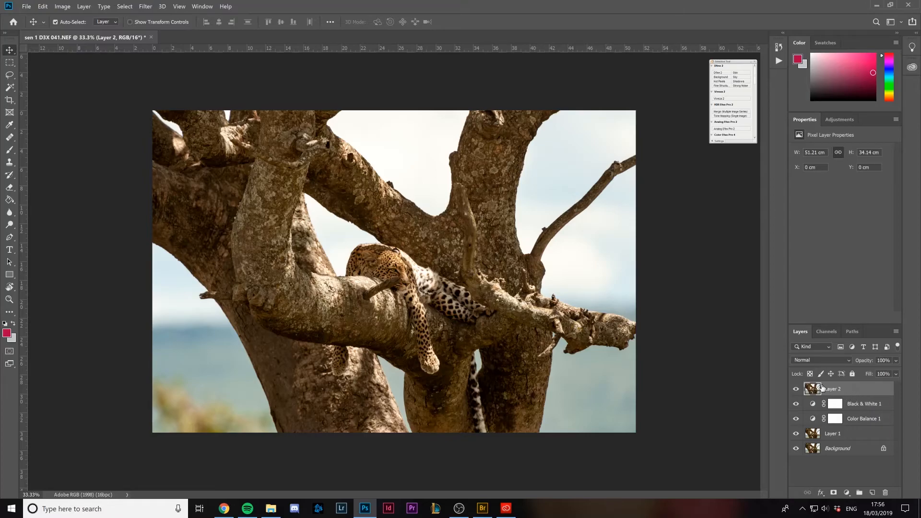
pyautogui.click(146, 8)
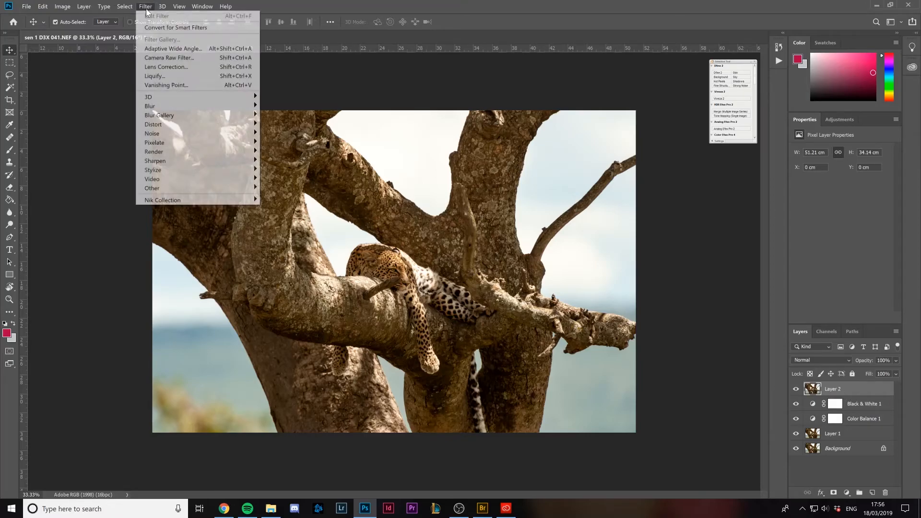
pyautogui.moveTo(173, 191)
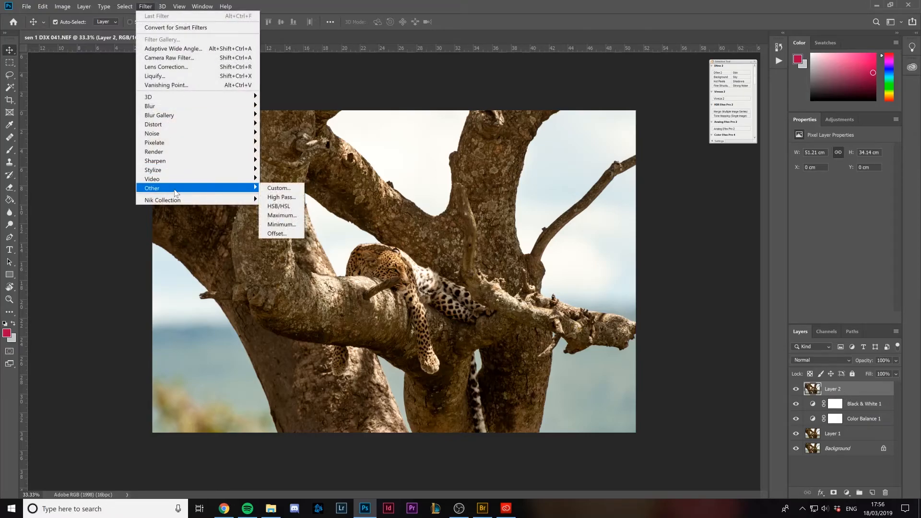
pyautogui.click(283, 197)
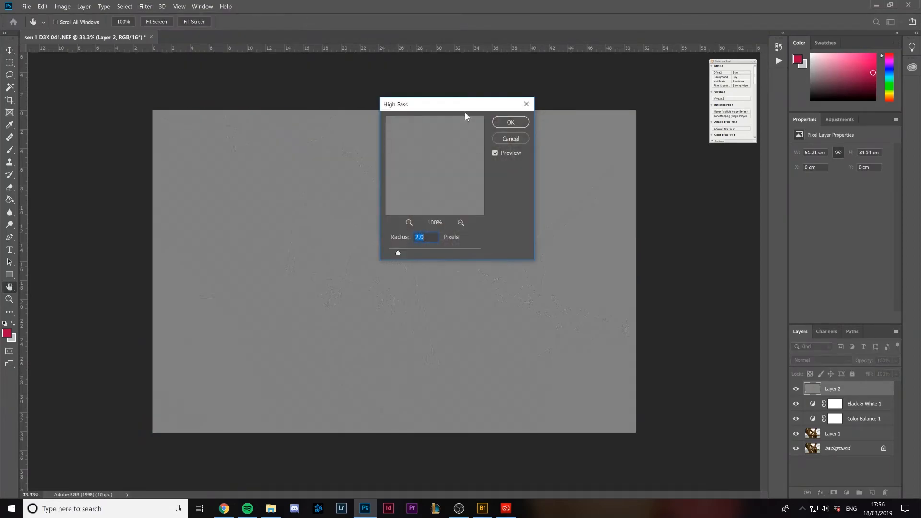
pyautogui.moveTo(465, 112); pyautogui.dragTo(544, 124)
pyautogui.hotkey('ctrl', '+')
pyautogui.hotkey('ctrl', '+')
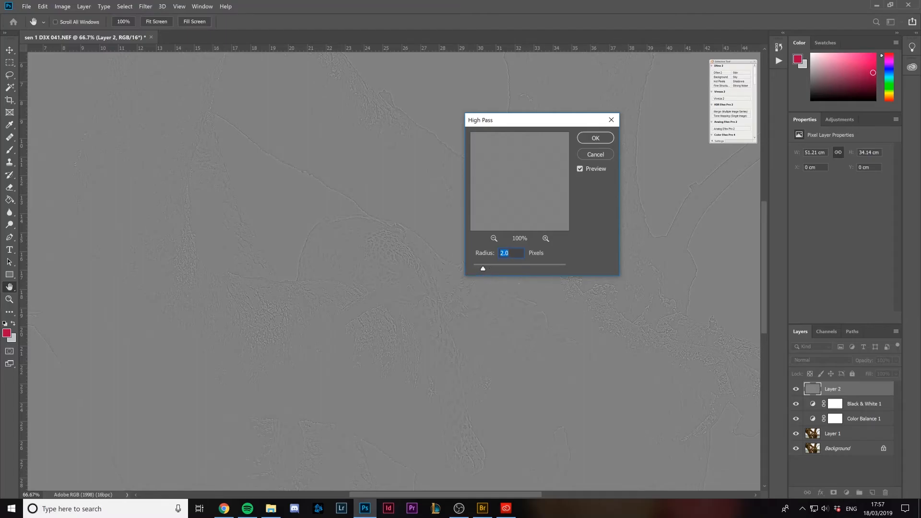
pyautogui.click(595, 138)
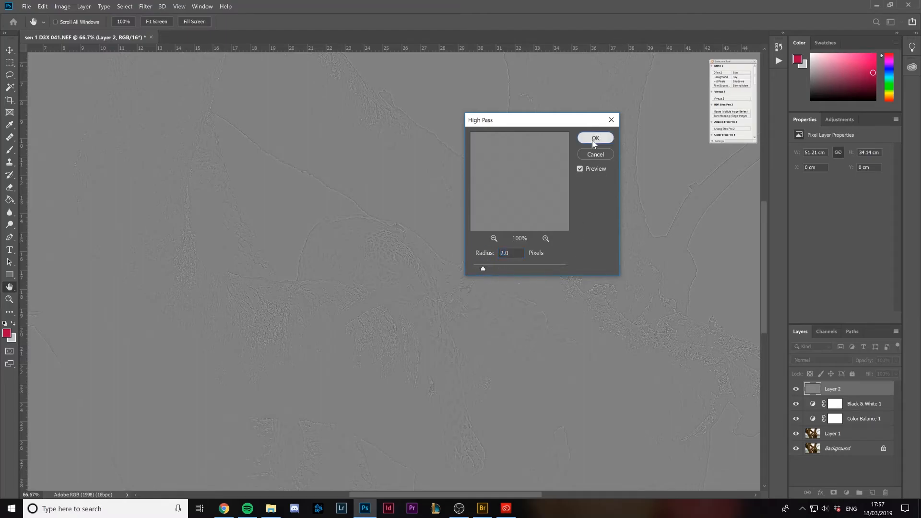
pyautogui.press('v')
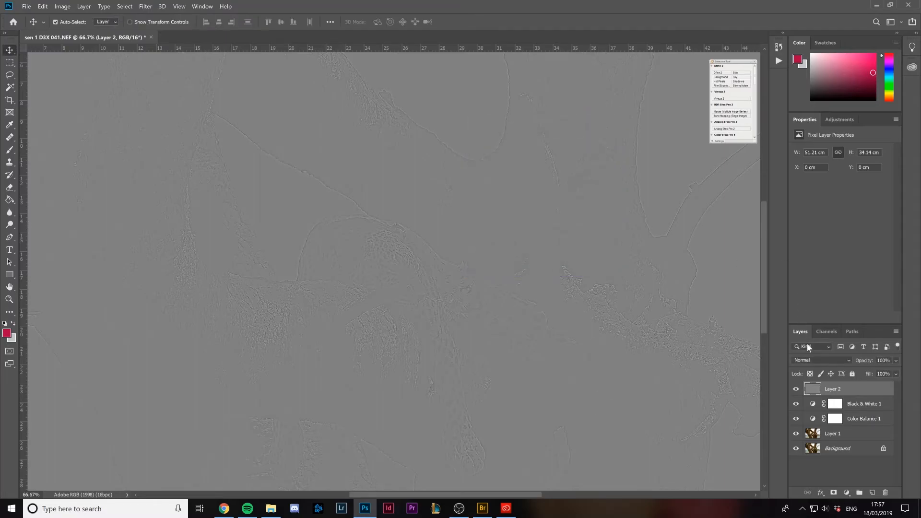
# Set the high-pass layer's blend mode to Overlay, trying Soft Light as an alternative
pyautogui.click(811, 358)
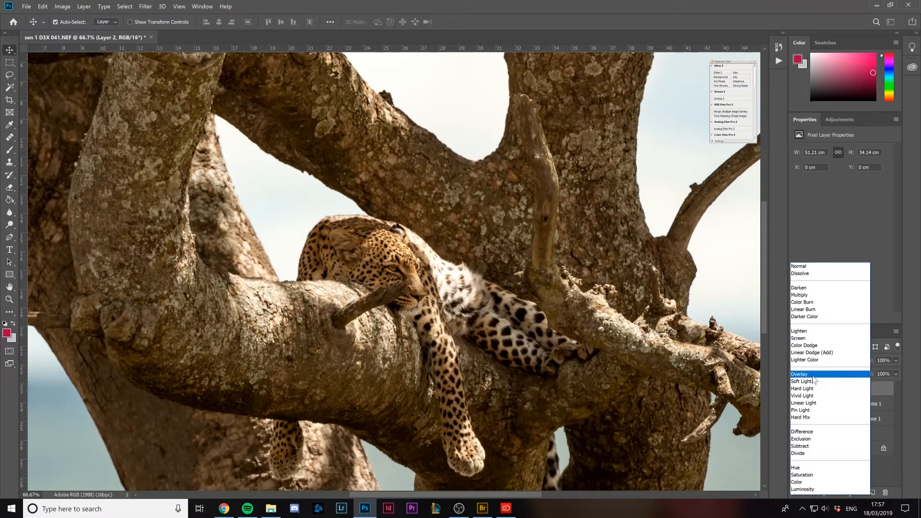
pyautogui.click(814, 377)
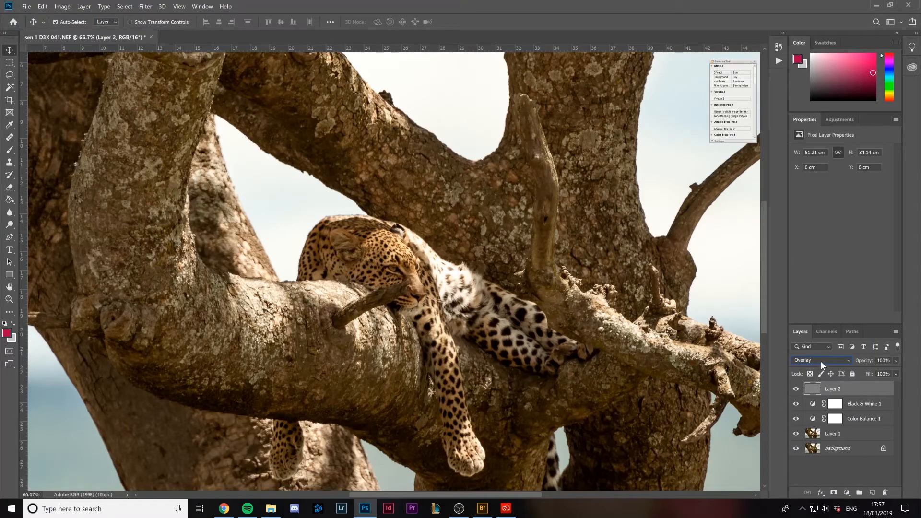
pyautogui.click(822, 361)
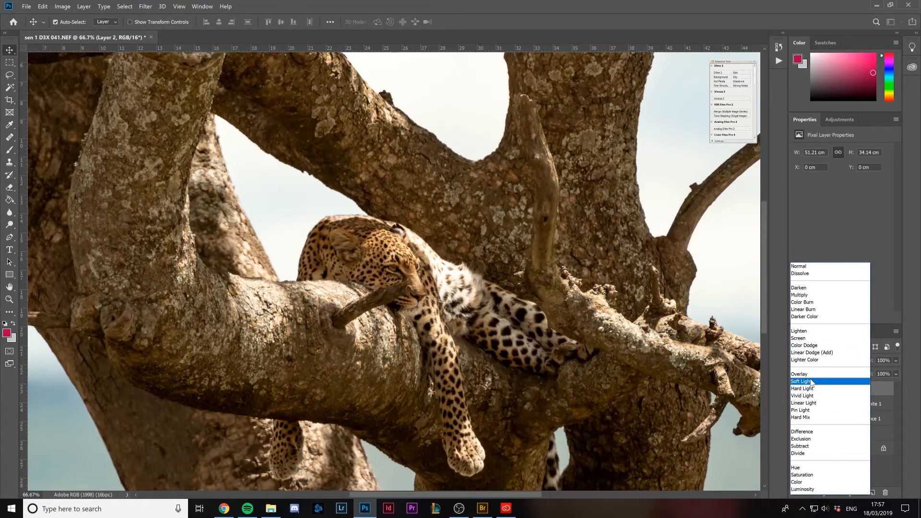
pyautogui.click(810, 381)
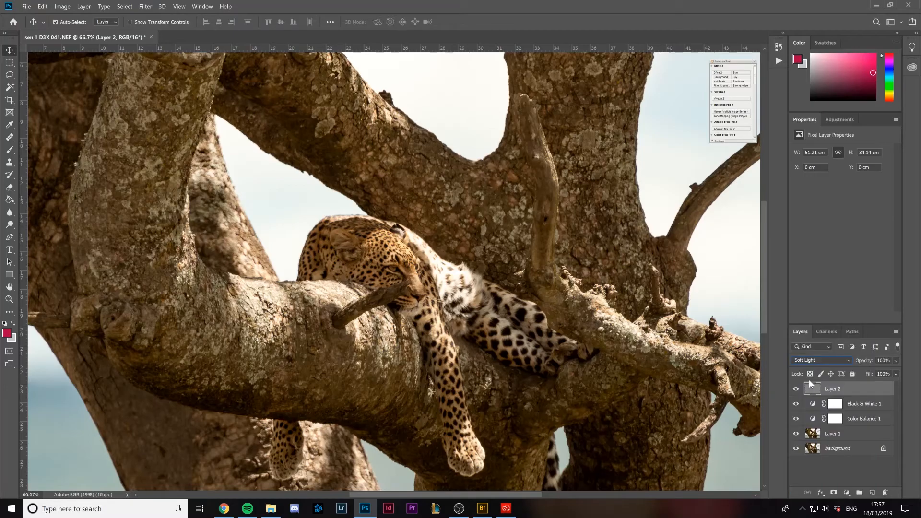
pyautogui.click(818, 364)
pyautogui.click(810, 377)
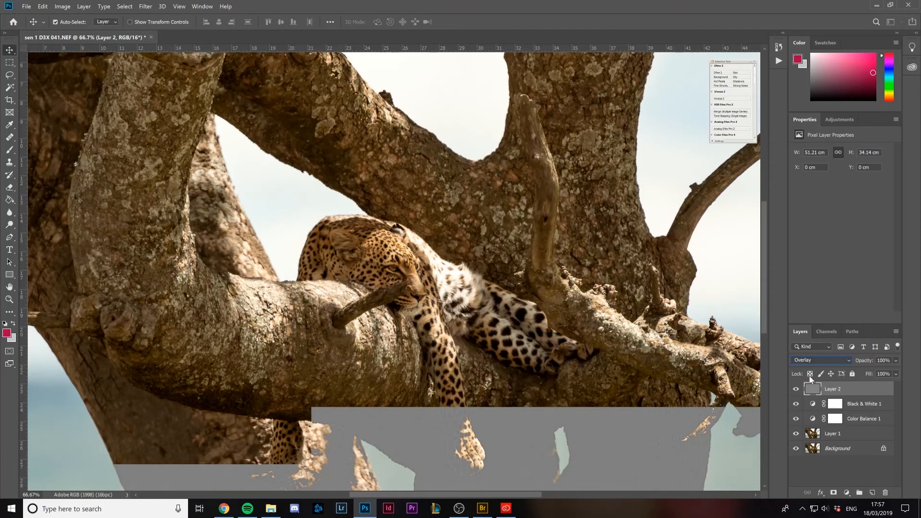
# Examine the sharpening on the leopard's face up close by toggling the high-pass layer's visibility
pyautogui.hotkey('ctrl', '+')
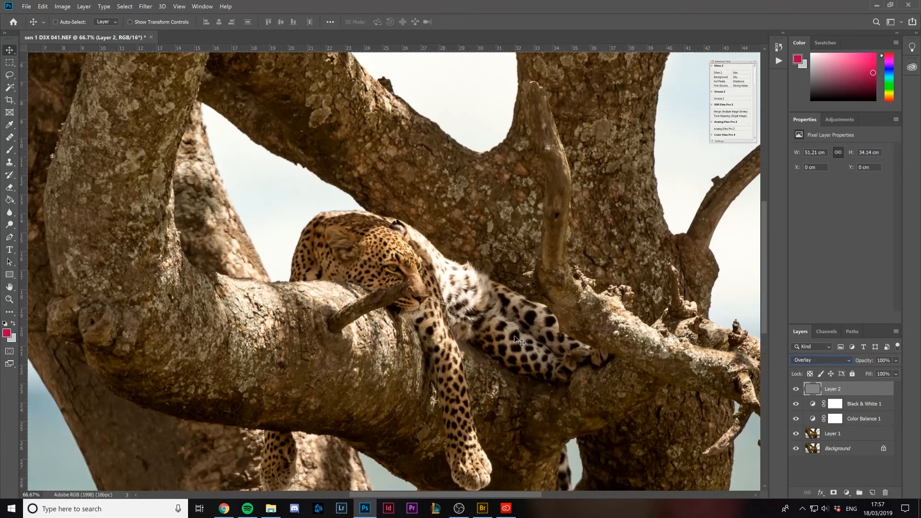
pyautogui.click(797, 389)
pyautogui.click(797, 389)
pyautogui.click(798, 389)
pyautogui.click(797, 389)
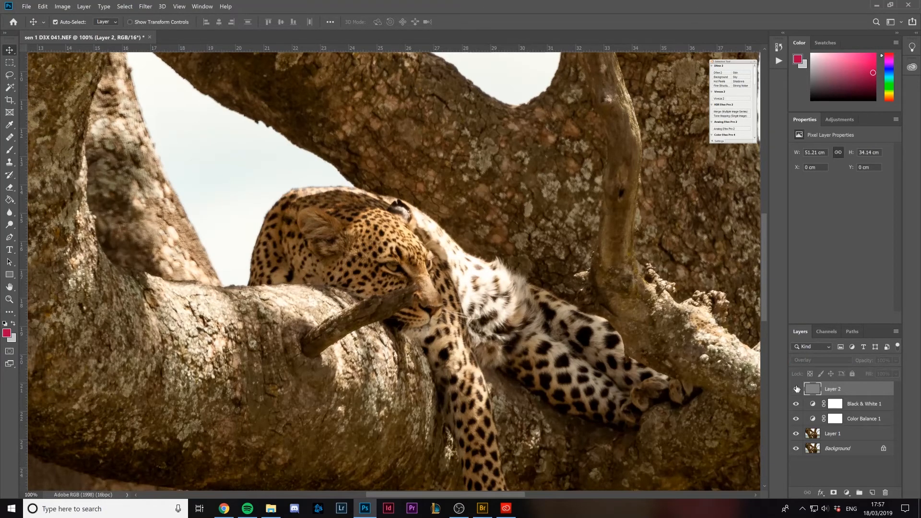
pyautogui.click(797, 388)
pyautogui.hotkey('ctrl', '+')
pyautogui.hotkey('ctrl', '+')
pyautogui.click(796, 389)
pyautogui.click(795, 390)
pyautogui.click(795, 389)
pyautogui.click(795, 389)
pyautogui.click(794, 390)
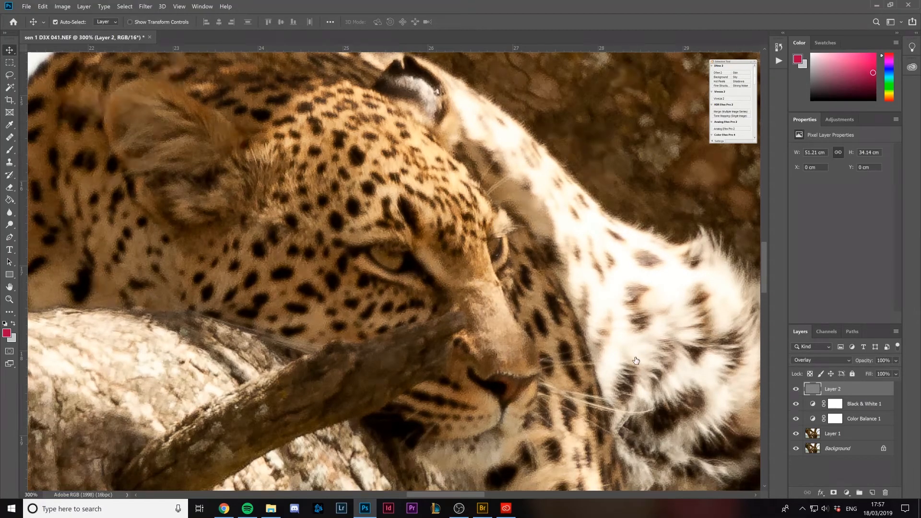
# Compare the whole edited photo with the original Background layer by showing the Background alone and restoring all layers
pyautogui.hotkey('ctrl', '-')
pyautogui.hotkey('ctrl', '-')
pyautogui.hotkey('ctrl', '-')
pyautogui.hotkey('ctrl', '-')
pyautogui.hotkey('ctrl', '-')
pyautogui.hotkey('ctrl', '-')
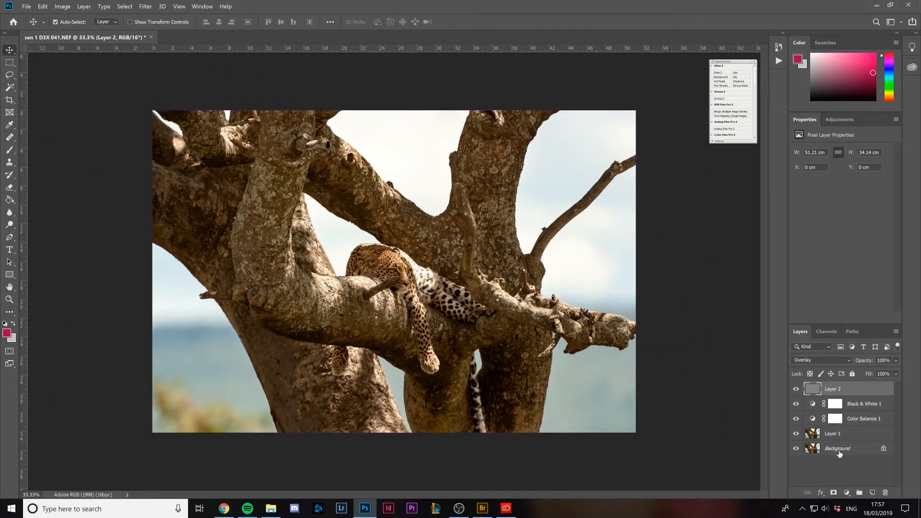
pyautogui.keyDown('alt'); pyautogui.click(797, 449); pyautogui.keyUp('alt')
pyautogui.keyDown('alt'); pyautogui.click(796, 449); pyautogui.keyUp('alt')
pyautogui.keyDown('alt'); pyautogui.click(798, 450); pyautogui.keyUp('alt')
pyautogui.keyDown('alt'); pyautogui.click(798, 451); pyautogui.keyUp('alt')
# Add a Vibrance adjustment layer at the top of the layer stack and set its Vibrance to +25
pyautogui.click(869, 407)
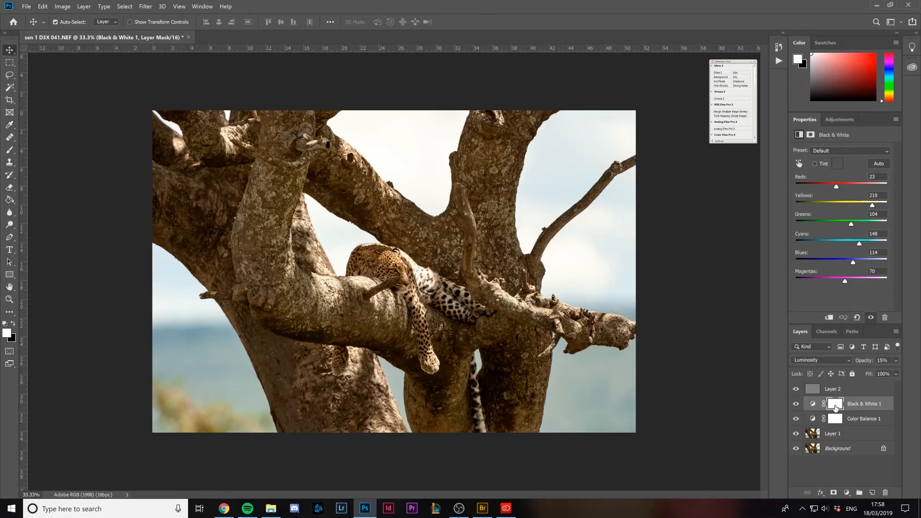
pyautogui.click(847, 494)
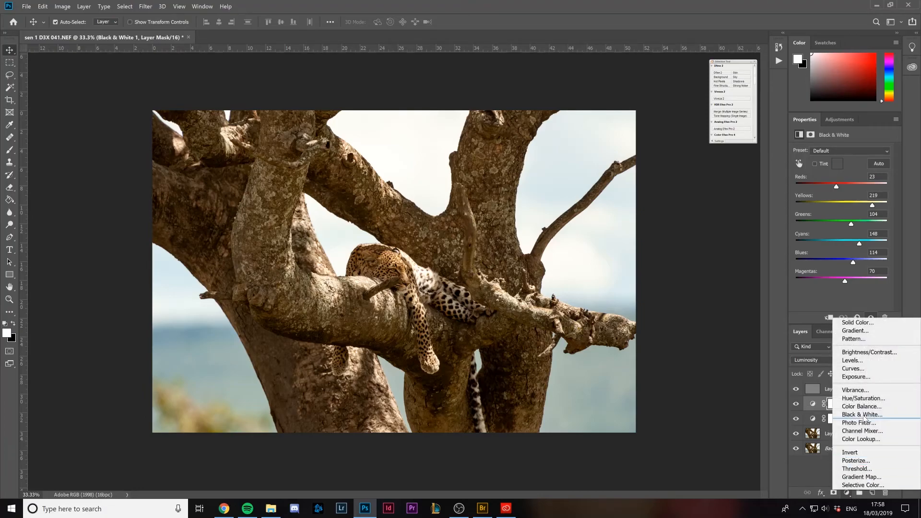
pyautogui.click(856, 390)
pyautogui.moveTo(837, 420); pyautogui.dragTo(850, 386)
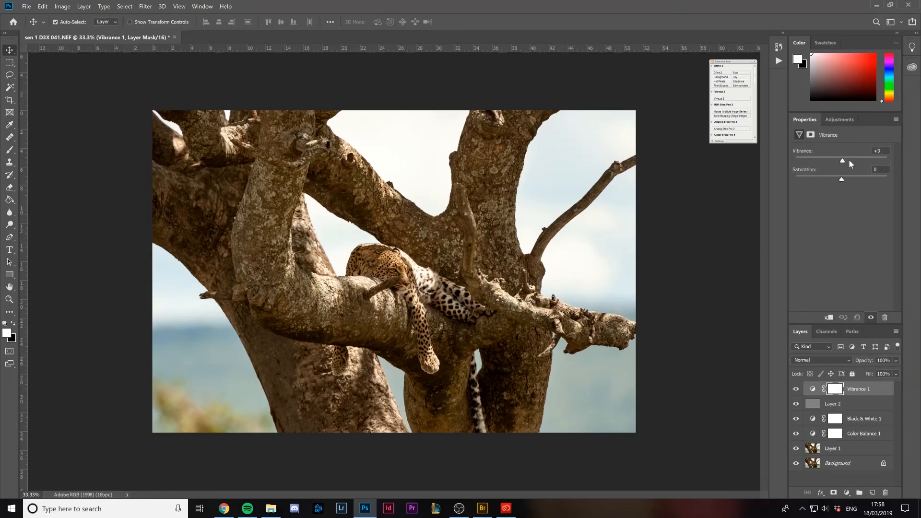
pyautogui.moveTo(859, 160); pyautogui.dragTo(852, 160)
# Compare the photo with and without the Vibrance layer by toggling its visibility
pyautogui.click(797, 391)
pyautogui.click(797, 390)
pyautogui.click(797, 391)
pyautogui.click(797, 390)
# Start saving the edited photo under a new name in the Leopard Images folder, with JPEG as the file format
pyautogui.click(26, 7)
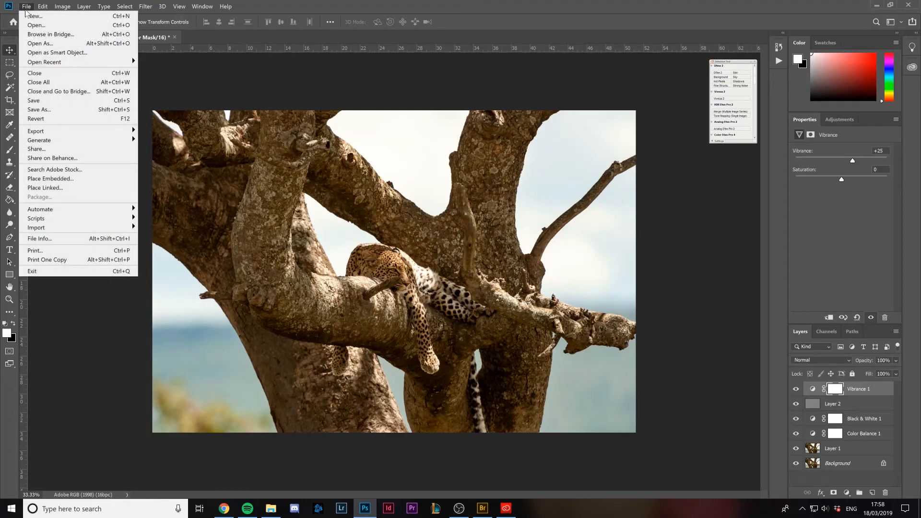
pyautogui.click(54, 109)
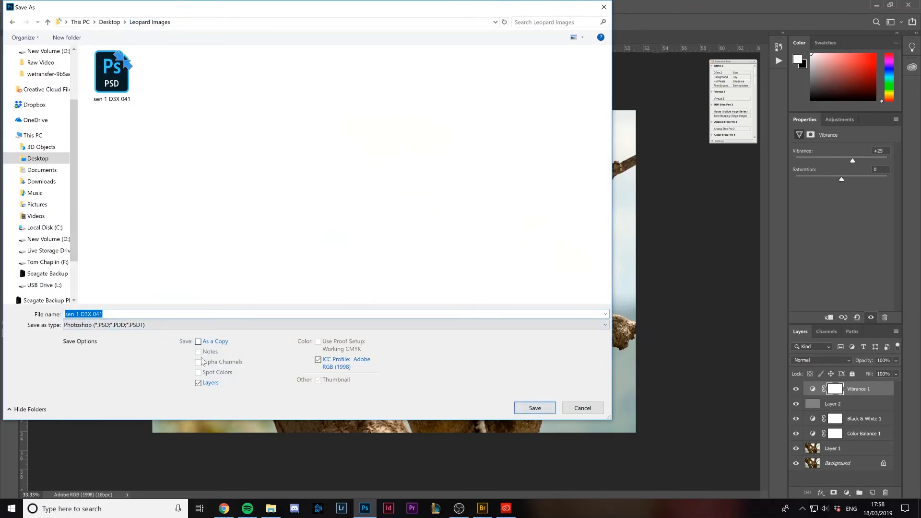
pyautogui.click(109, 323)
pyautogui.click(114, 327)
pyautogui.click(114, 327)
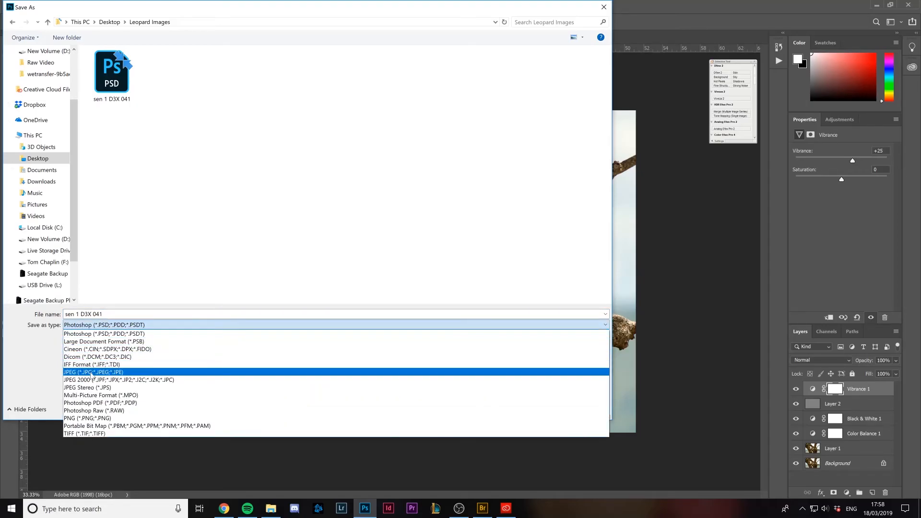
pyautogui.click(93, 377)
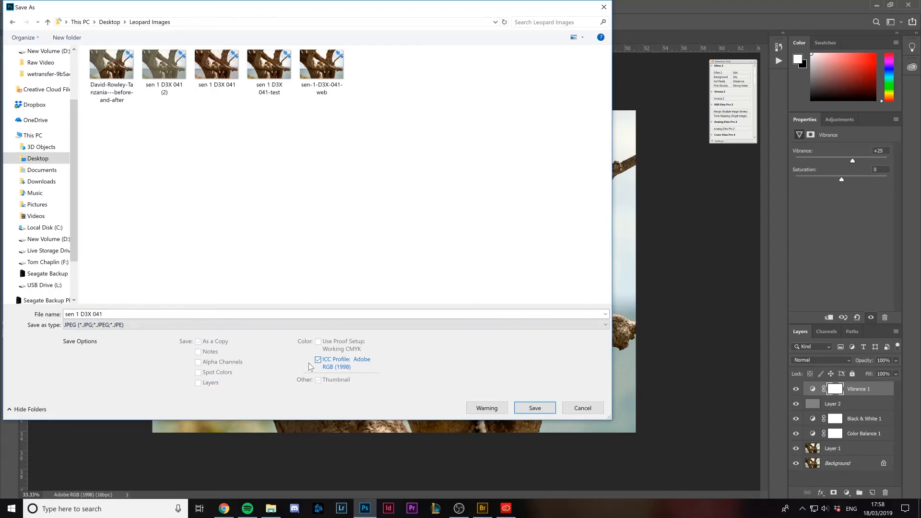
# Name the JPEG "sen 1 D3X 041 - print" and save it at quality 12 (Maximum) with the Baseline ("Standard") format option
pyautogui.click(97, 314)
pyautogui.hotkey('ctrl', 'a')
pyautogui.doubleClick(111, 314)
pyautogui.click(111, 314)
pyautogui.write('- print')
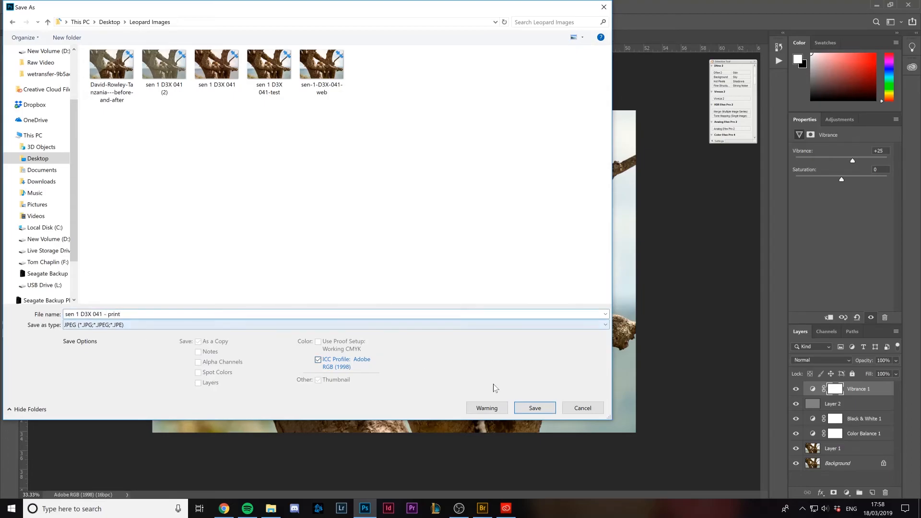
pyautogui.click(535, 407)
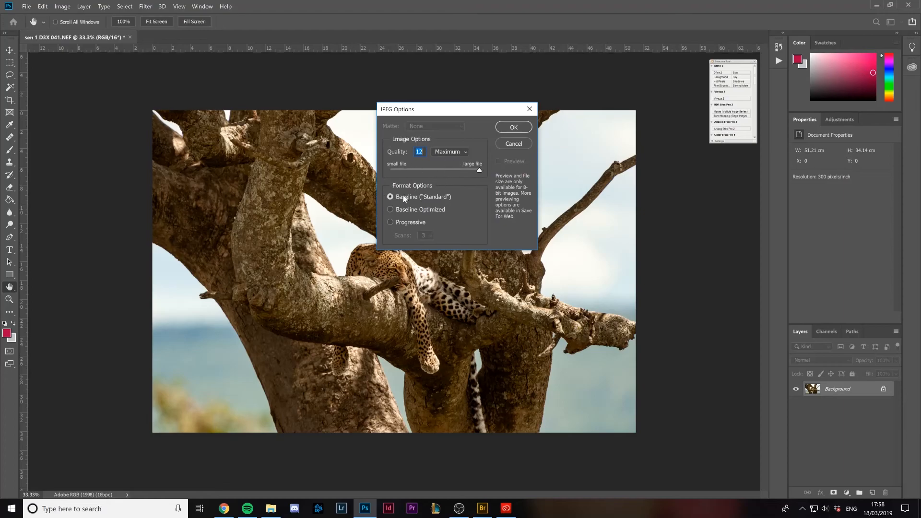
pyautogui.click(514, 126)
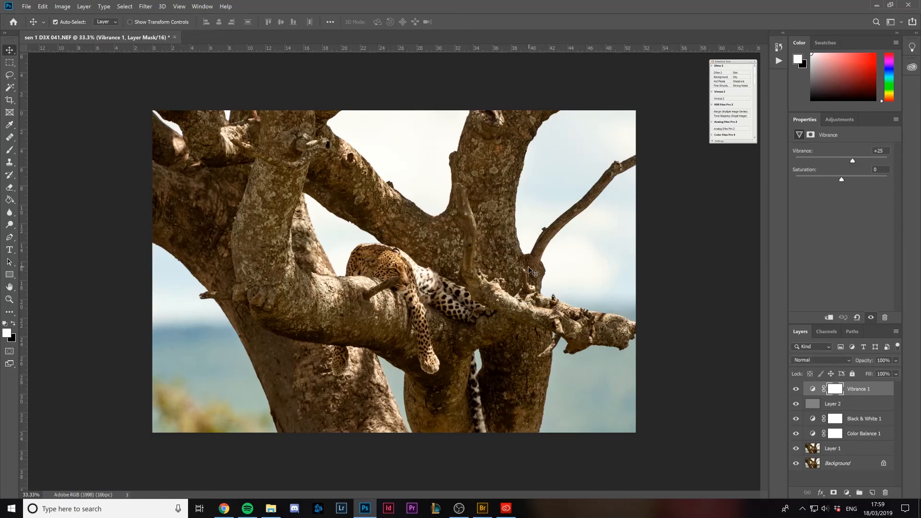
# Open a Save for Web export of the photo and set it to JPEG at Very High quality
pyautogui.click(26, 7)
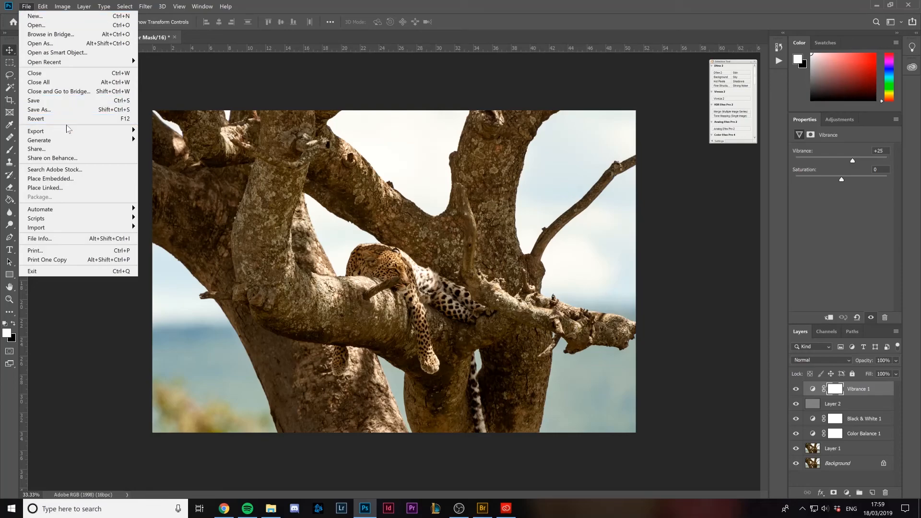
pyautogui.moveTo(89, 132)
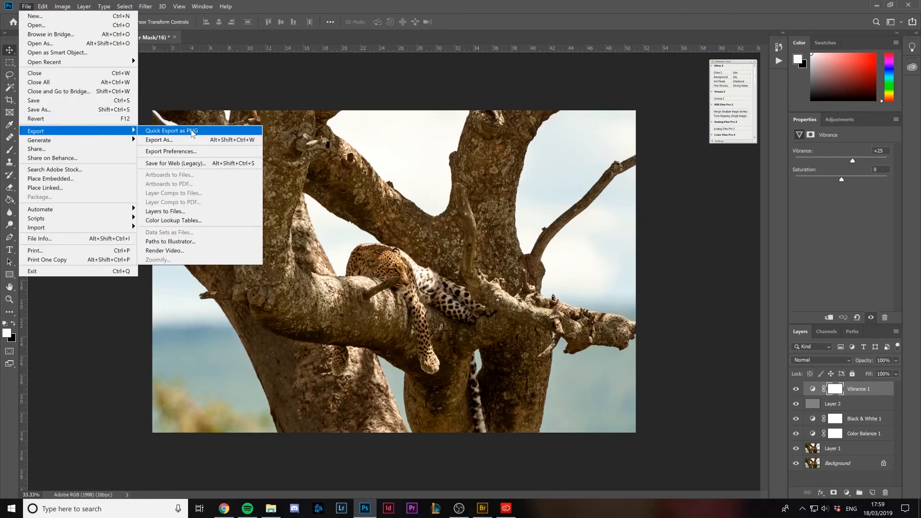
pyautogui.click(196, 164)
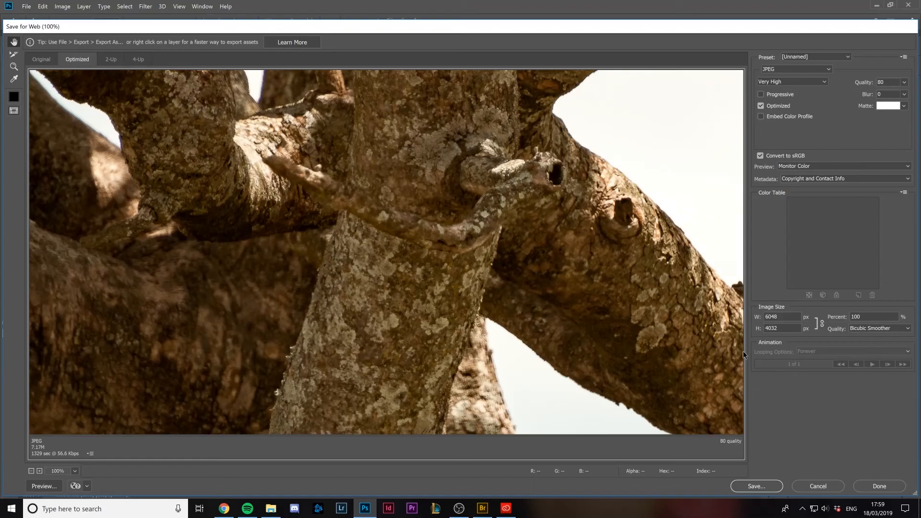
pyautogui.moveTo(529, 272); pyautogui.dragTo(557, 318)
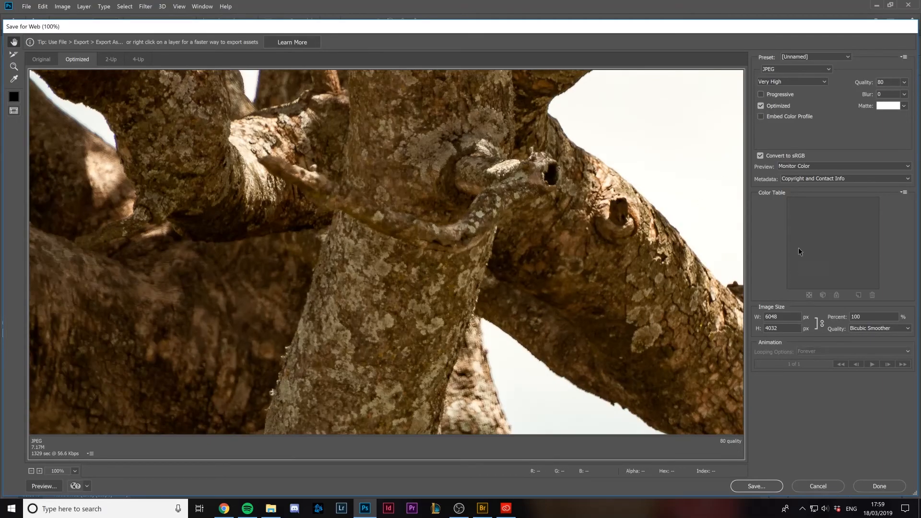
pyautogui.click(795, 68)
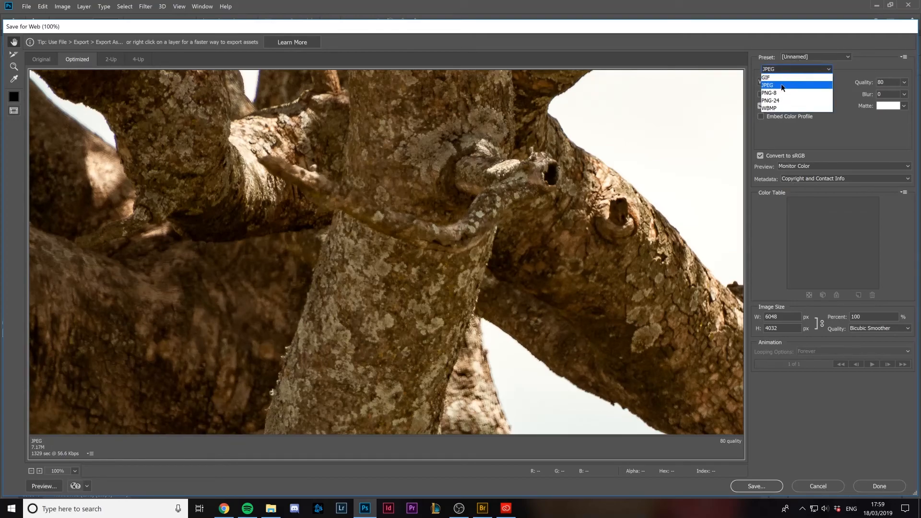
pyautogui.click(783, 87)
pyautogui.click(785, 84)
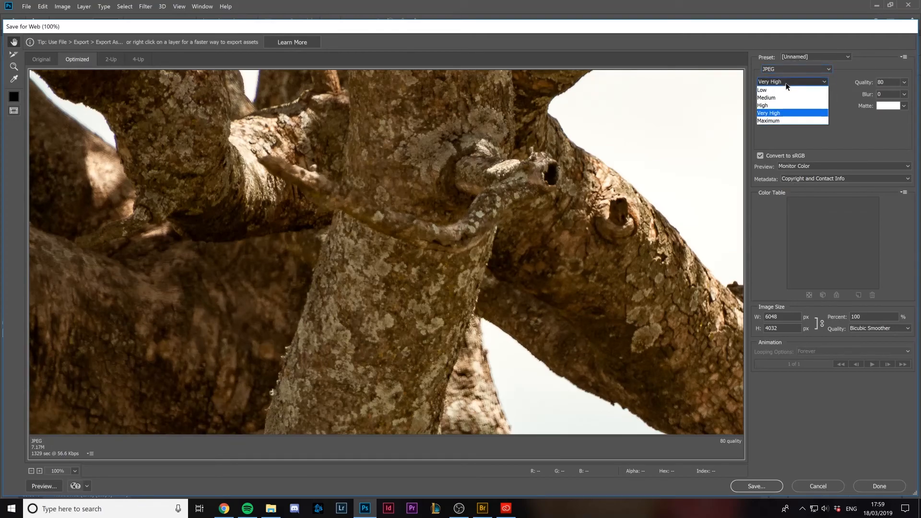
pyautogui.click(771, 114)
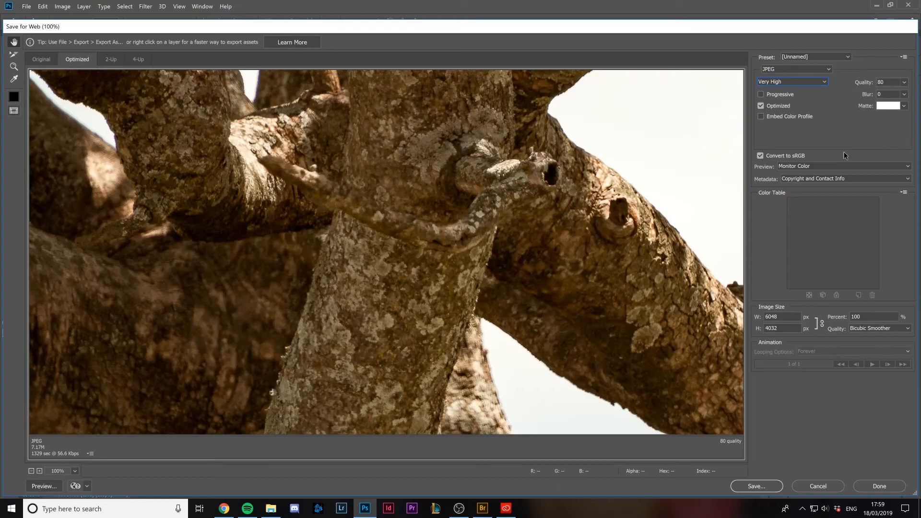
# Set the web export's width to 3000 px and save it in the Leopard Images folder with "- web" added to the file name
pyautogui.moveTo(586, 298); pyautogui.dragTo(559, 298)
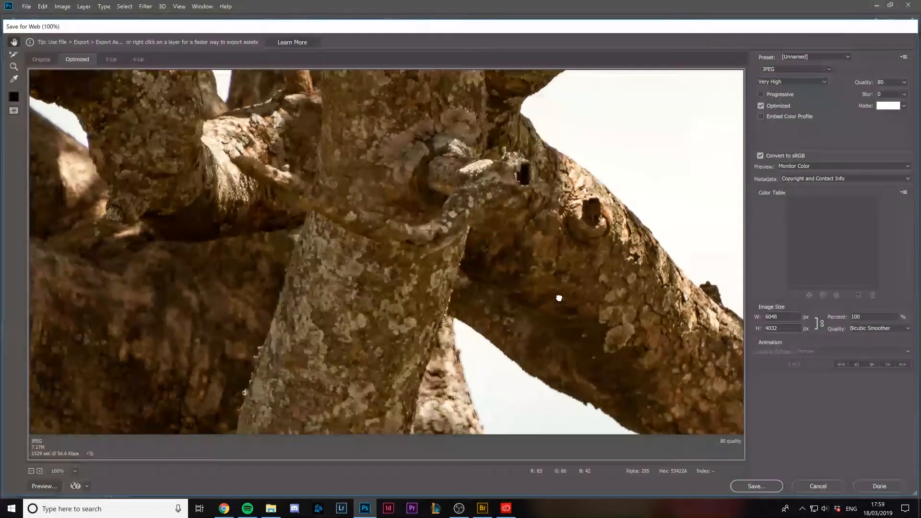
pyautogui.doubleClick(786, 317)
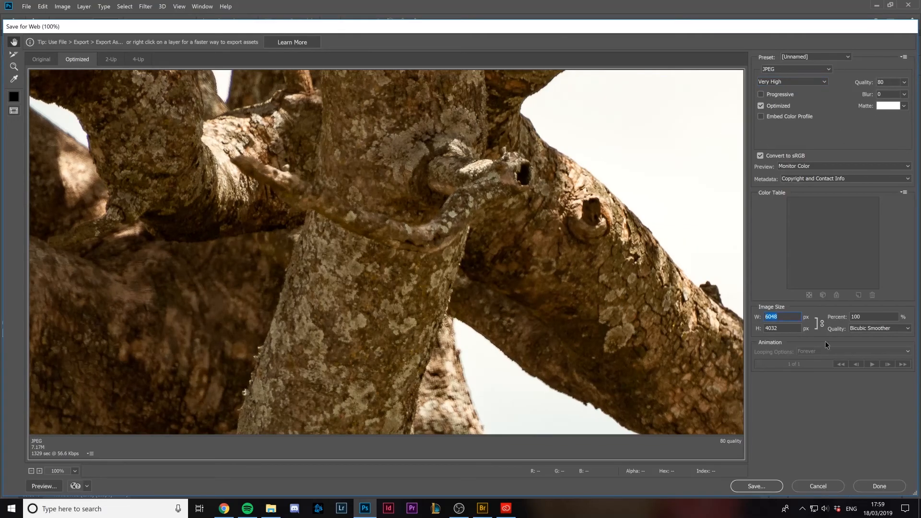
pyautogui.write('3000')
pyautogui.click(757, 486)
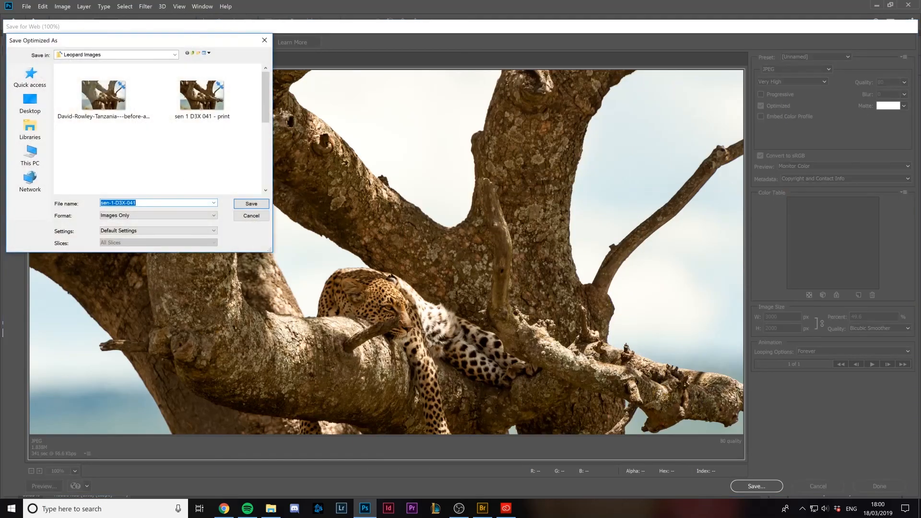
pyautogui.write('- web')
pyautogui.press('Return')
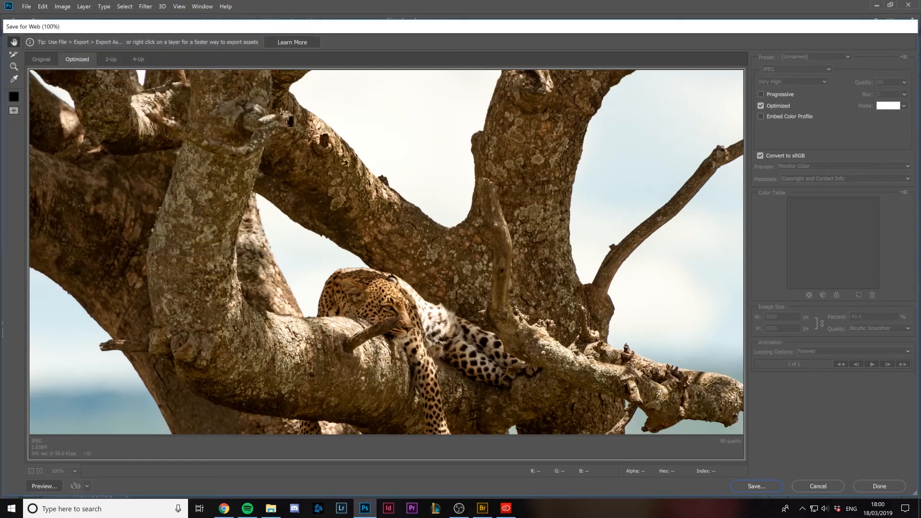